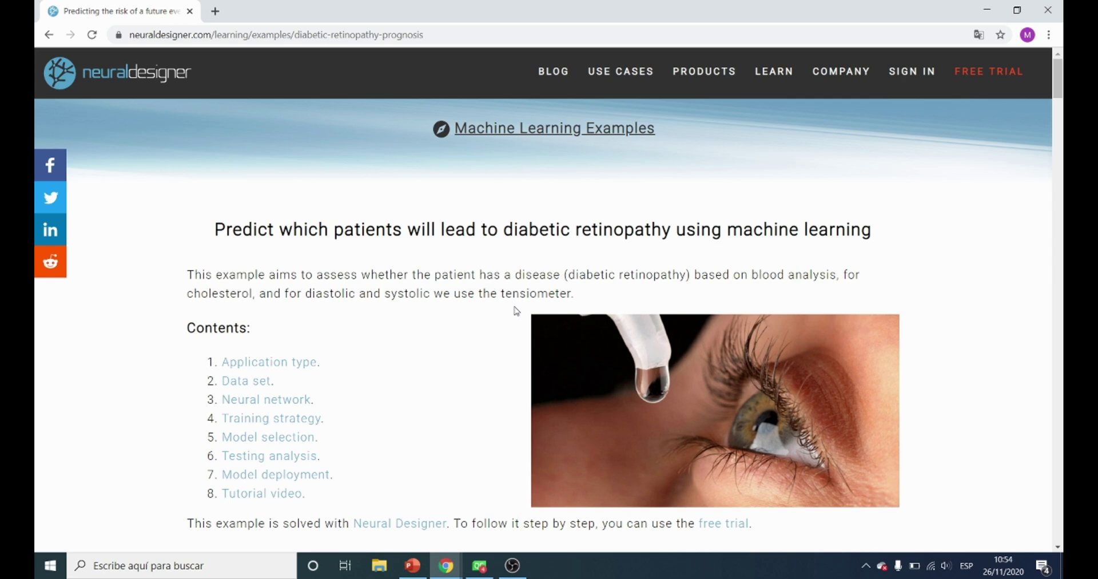
Download diabetic_retinopathy.csv from the example page's Data set section and open it
scroll(496, 321, down, 6)
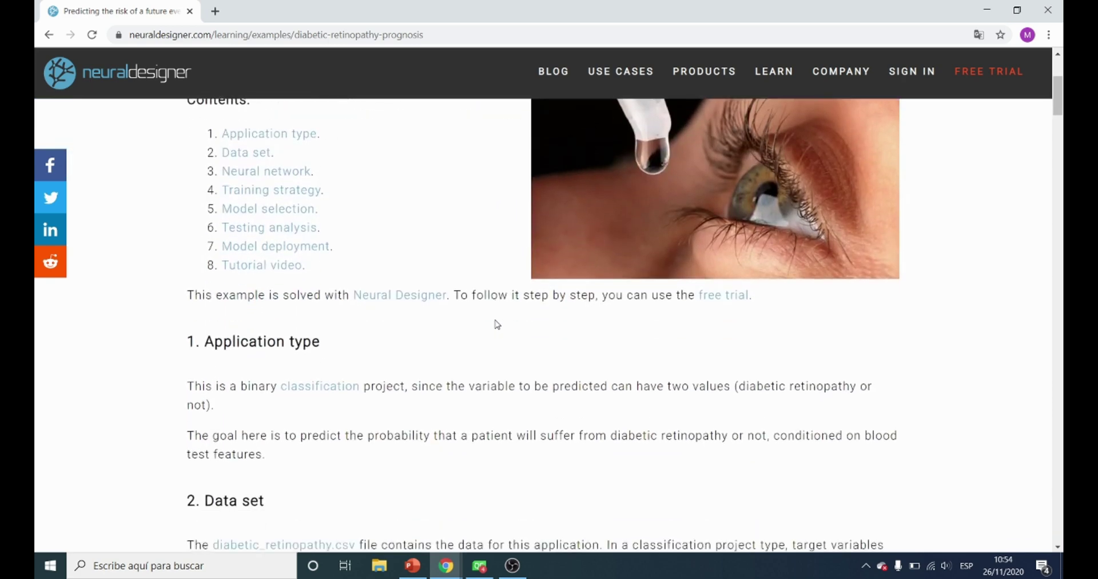
click(324, 435)
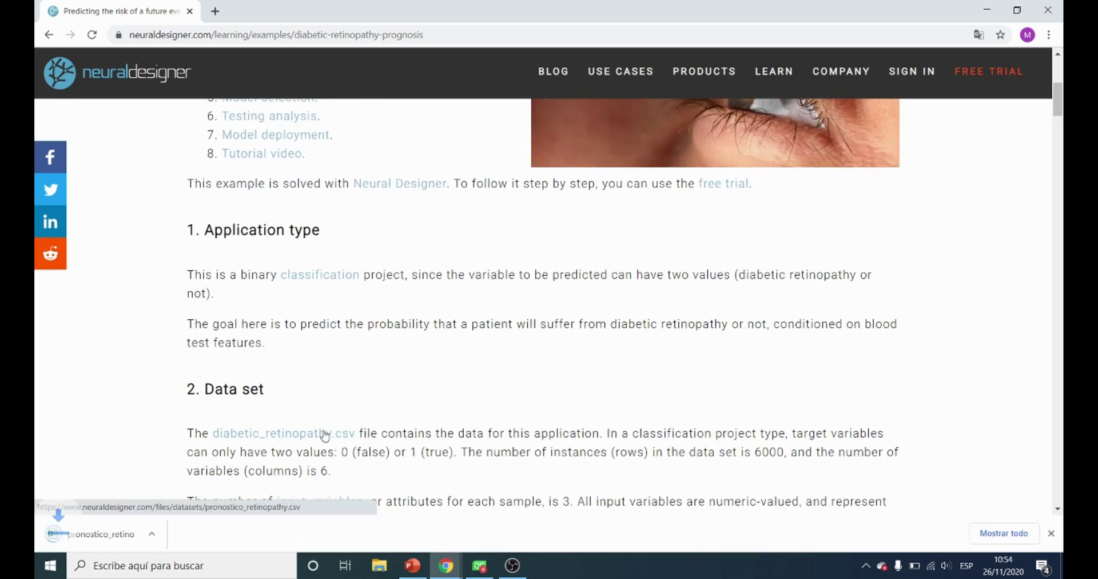
click(172, 536)
Open the data file in Excel and jump to its last row and back
click(201, 447)
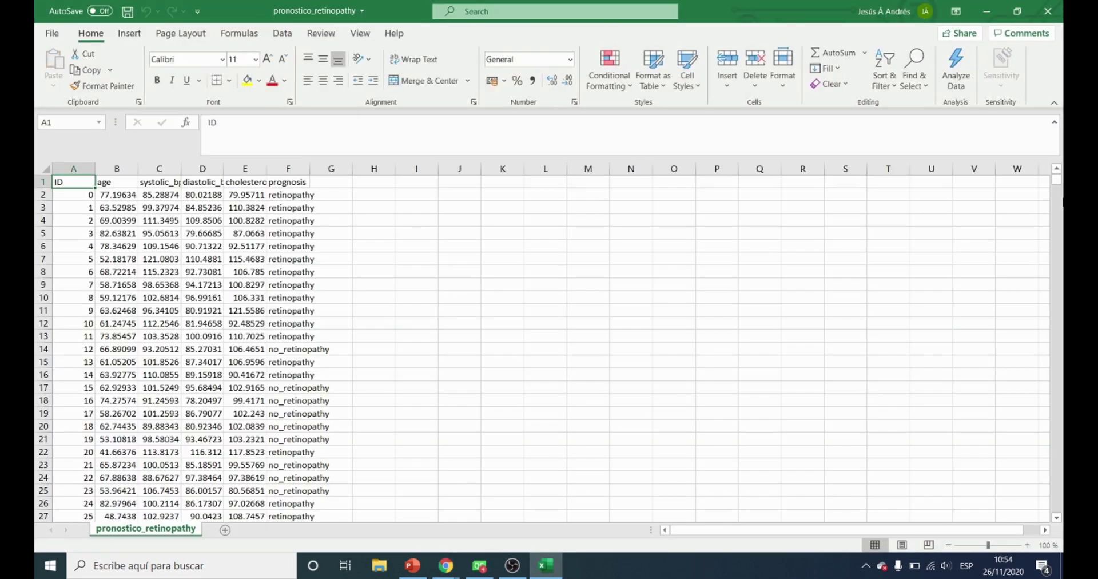
drag(1056, 179, 1055, 506)
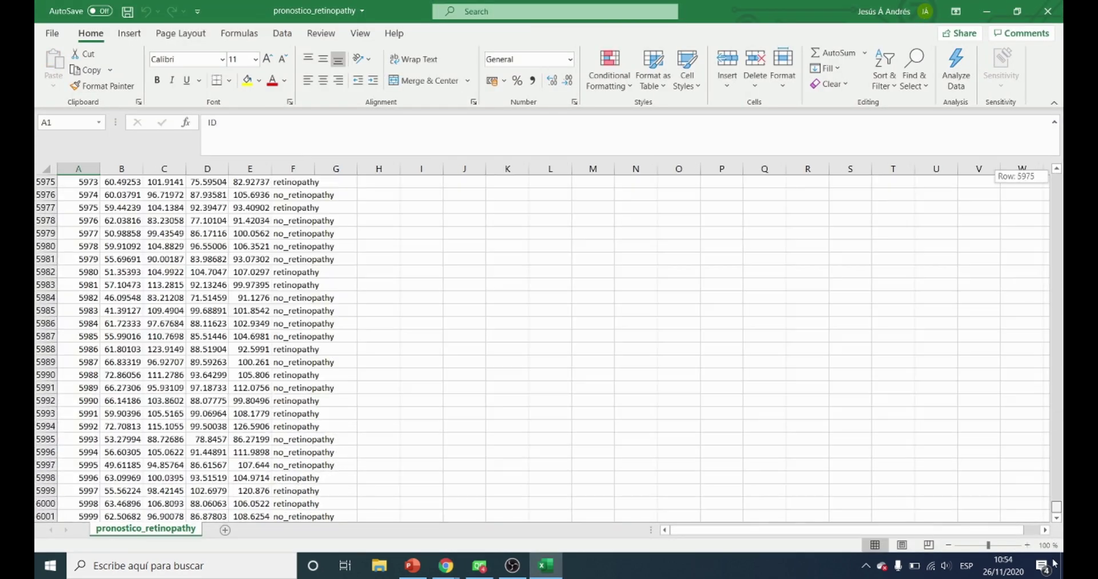
key(ctrl+Down)
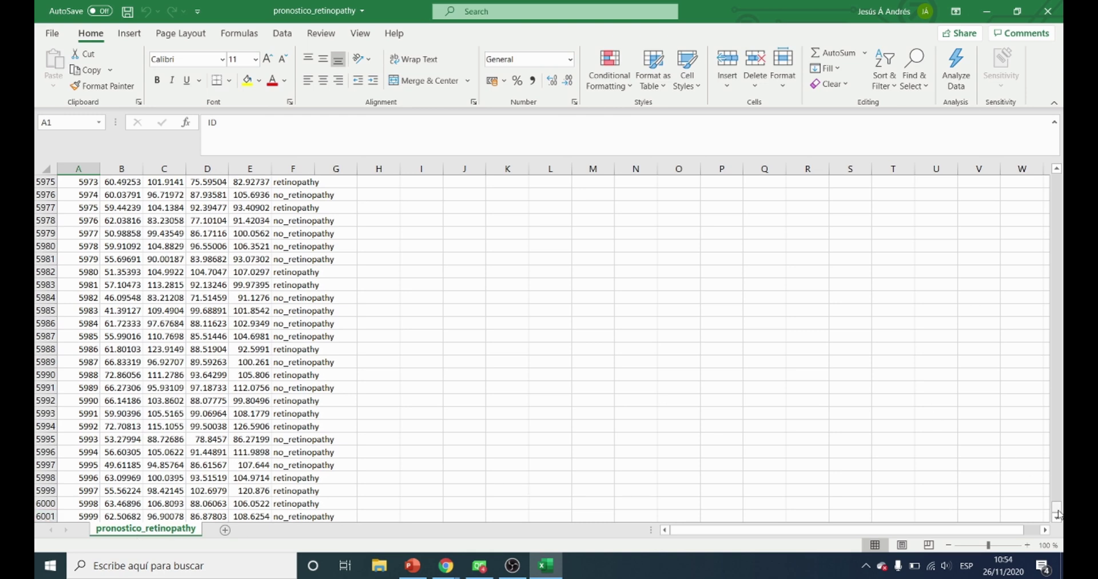
drag(1056, 506, 1026, 156)
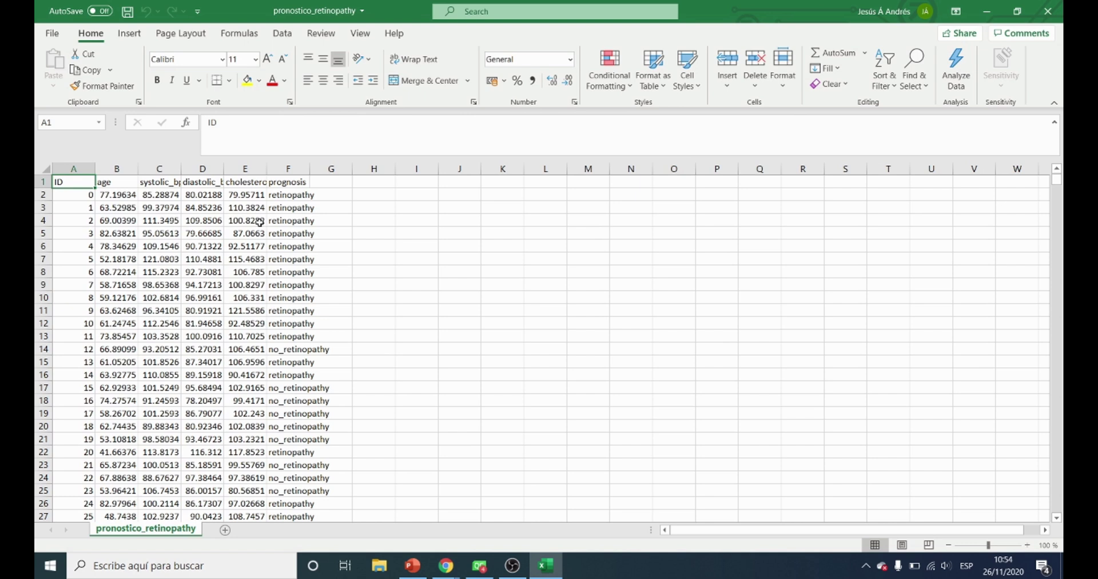
Inspect the age, systolic_bp, diastolic_bp, cholesterol and prognosis headers and sample prognosis values
click(115, 184)
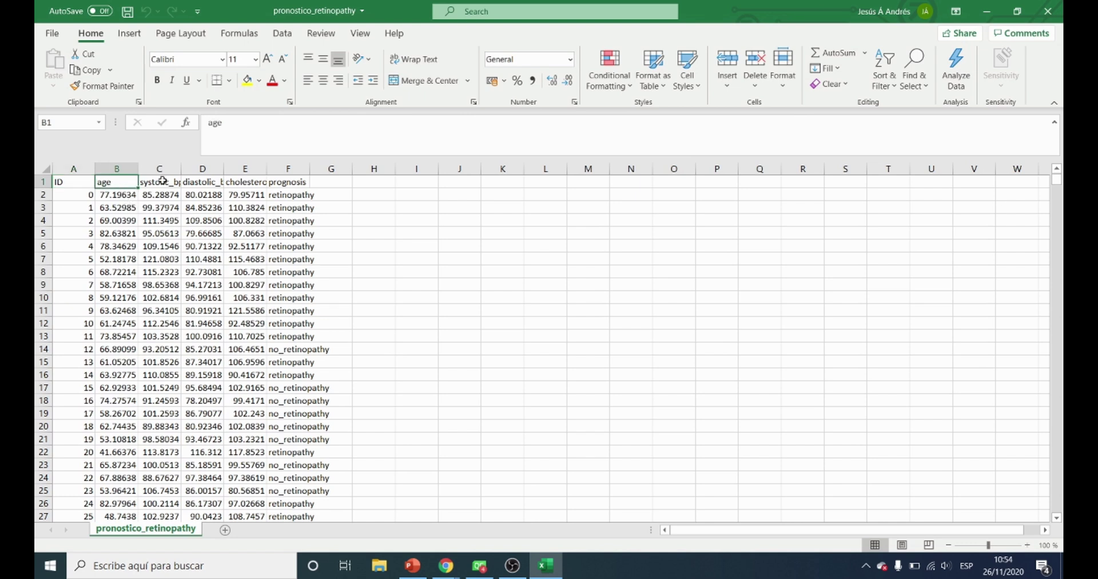
click(163, 182)
click(219, 182)
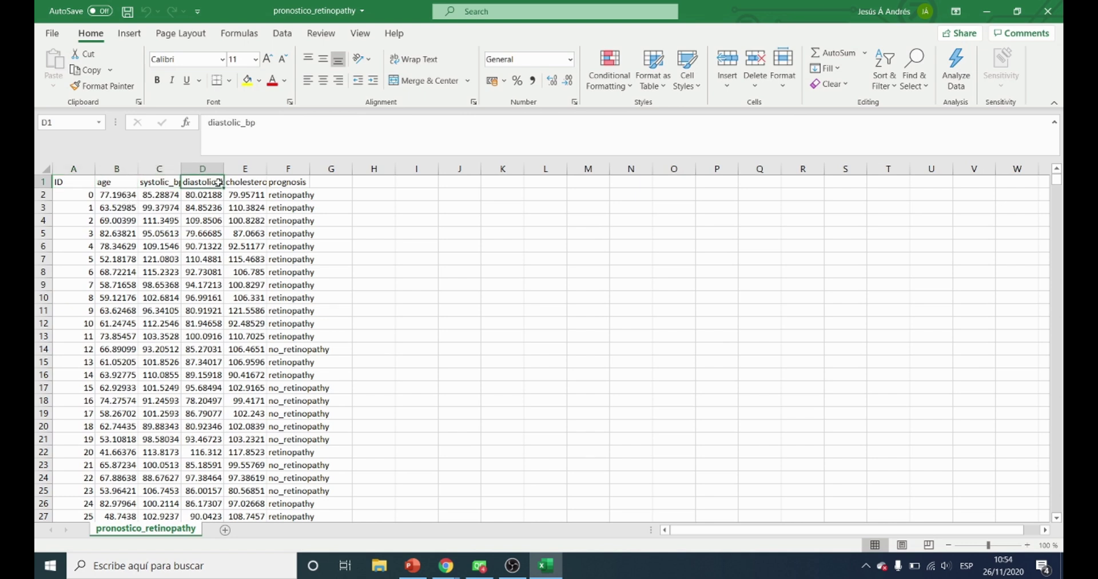
click(247, 186)
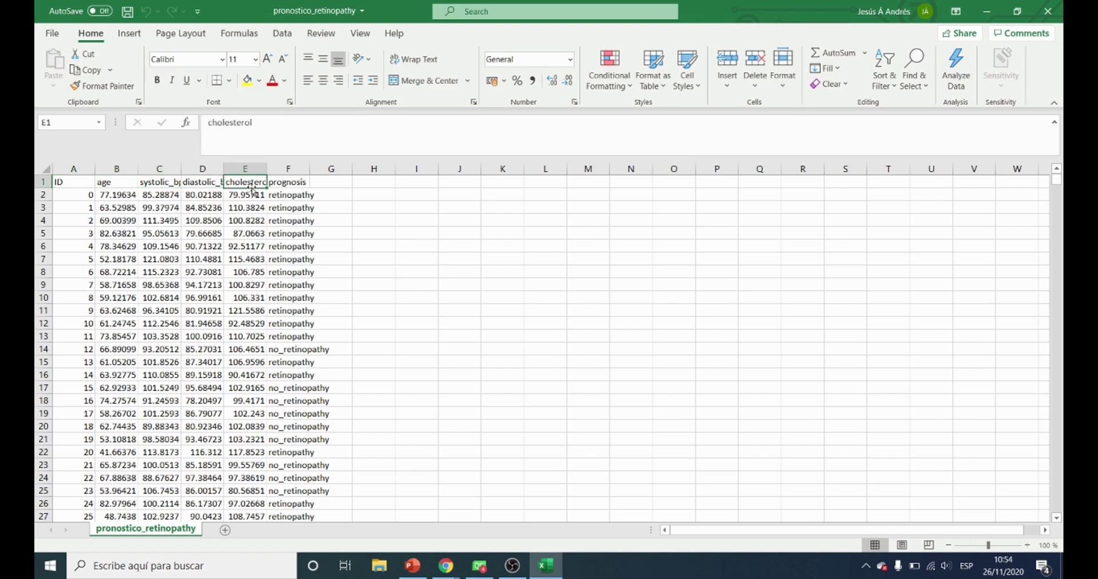
click(293, 184)
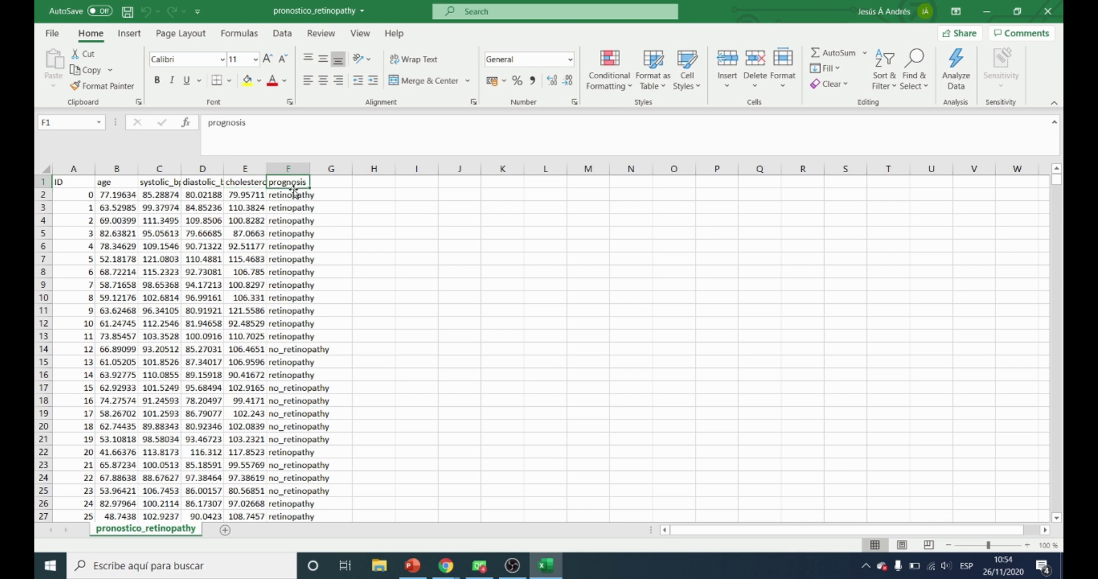
click(293, 196)
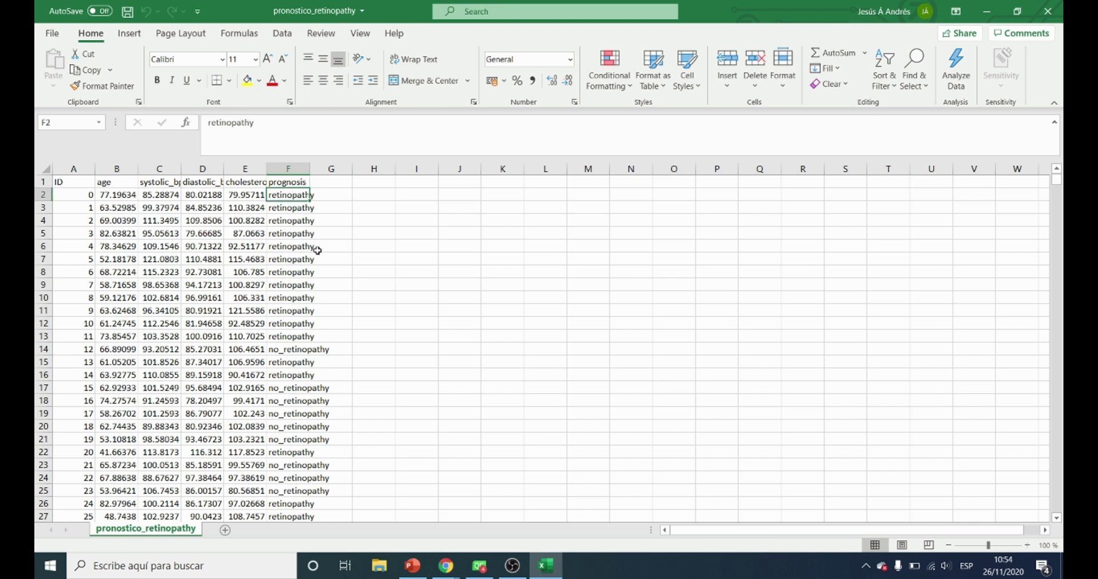
click(299, 350)
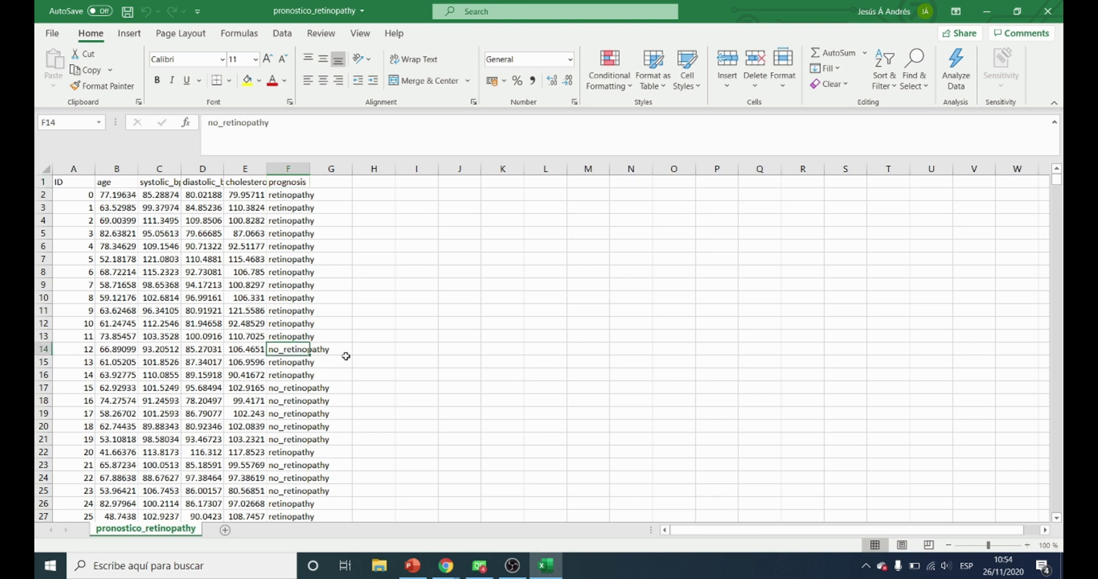
click(579, 565)
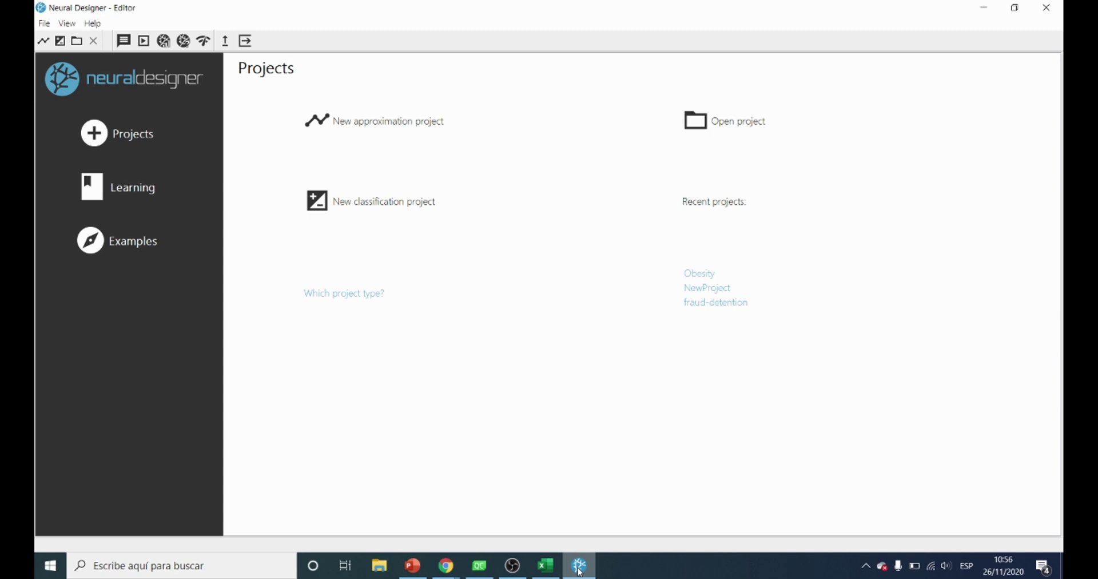
Create a new classification project saved under the name Dibeticretinopathy
click(383, 209)
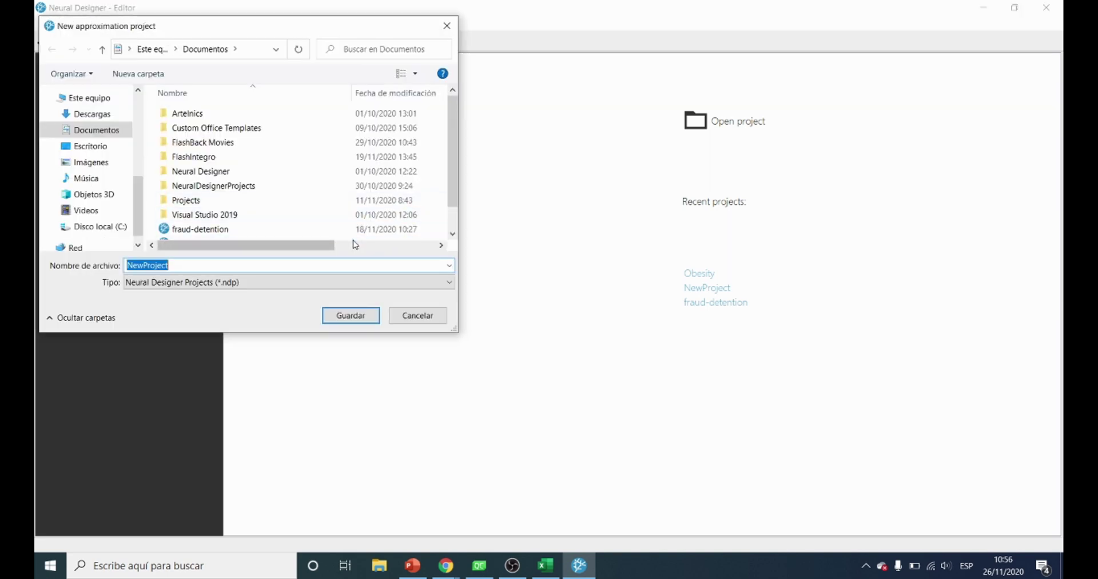
text(Dibeti)
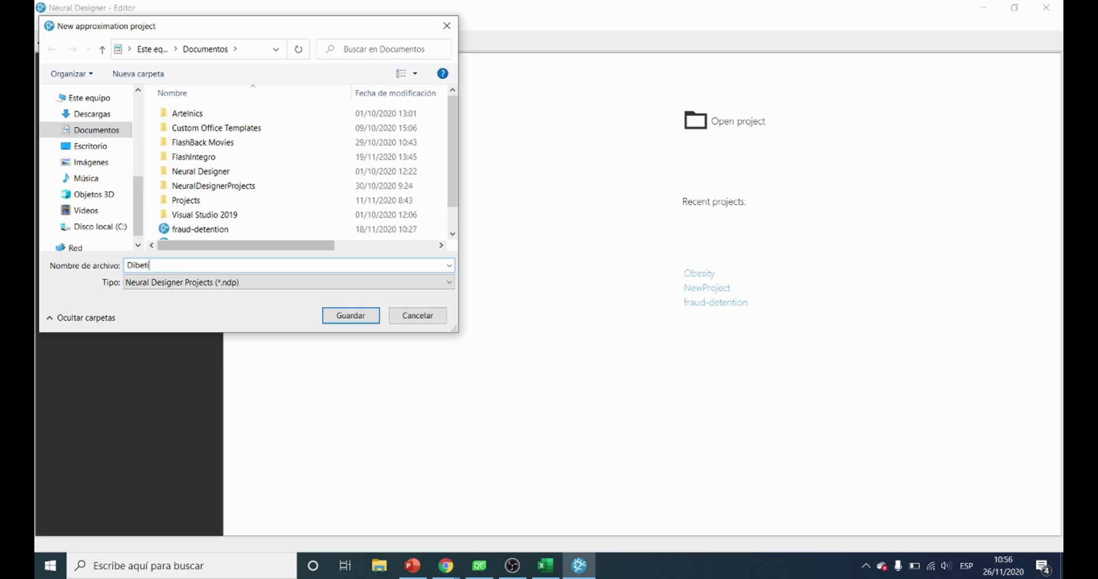
text(cretinopathy)
click(368, 318)
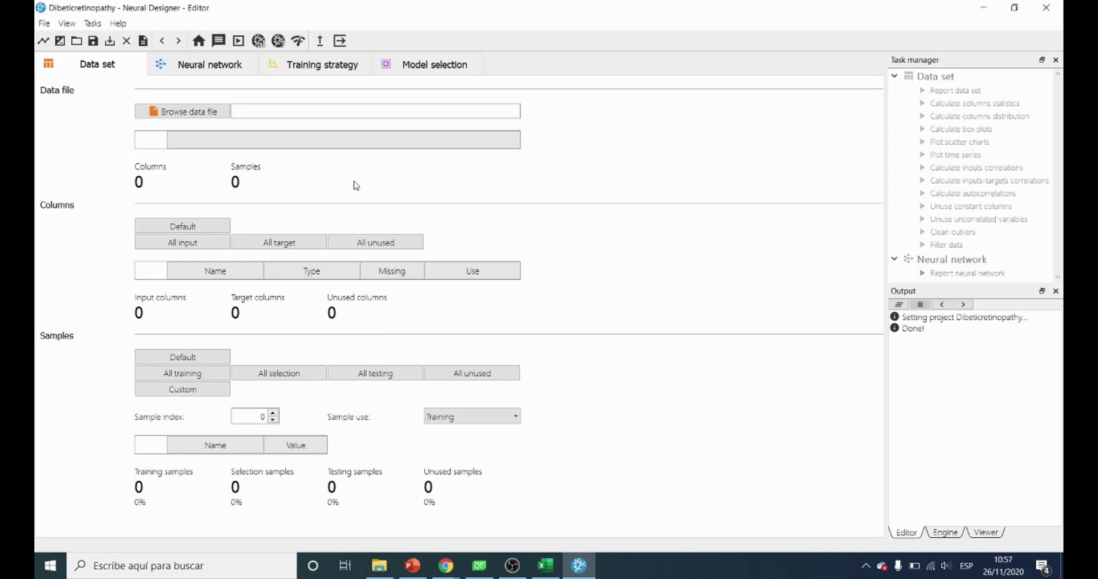
Import pronostico_retinopathy.csv from the Downloads folder as the project's data set
click(207, 119)
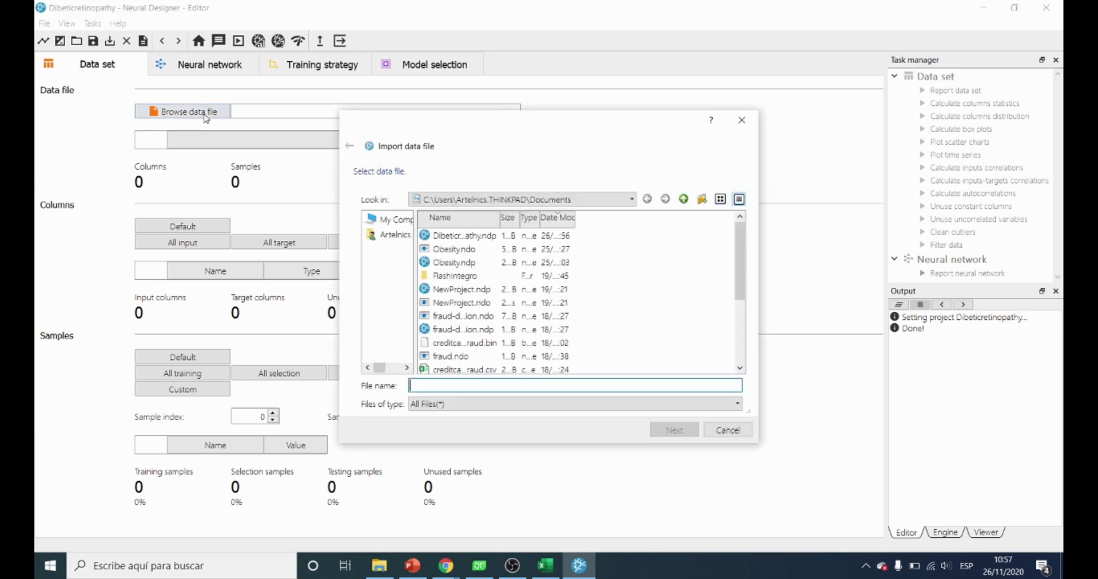
click(399, 235)
double_click(468, 262)
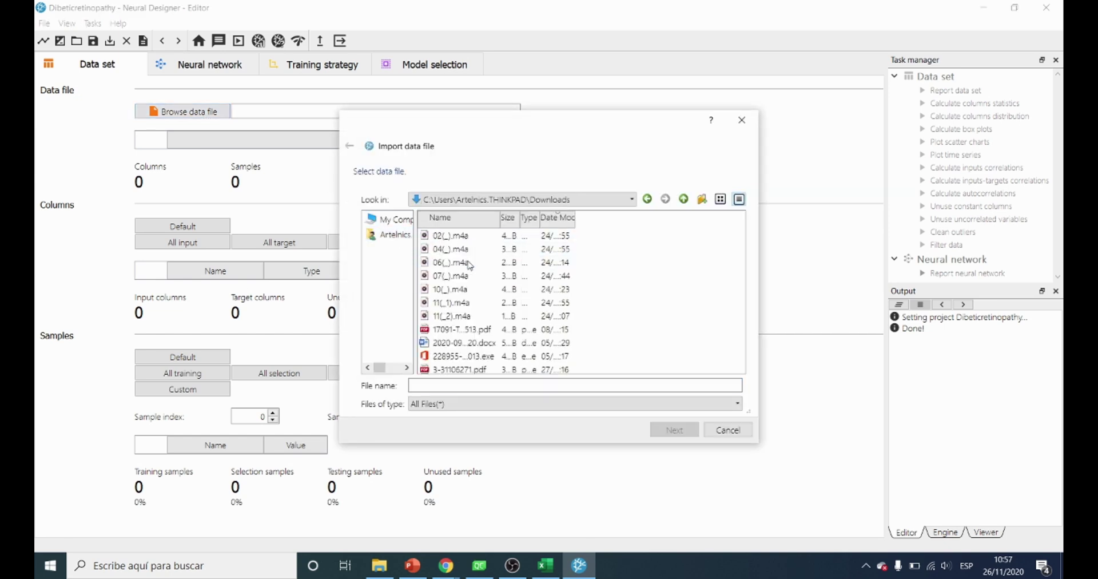
double_click(463, 236)
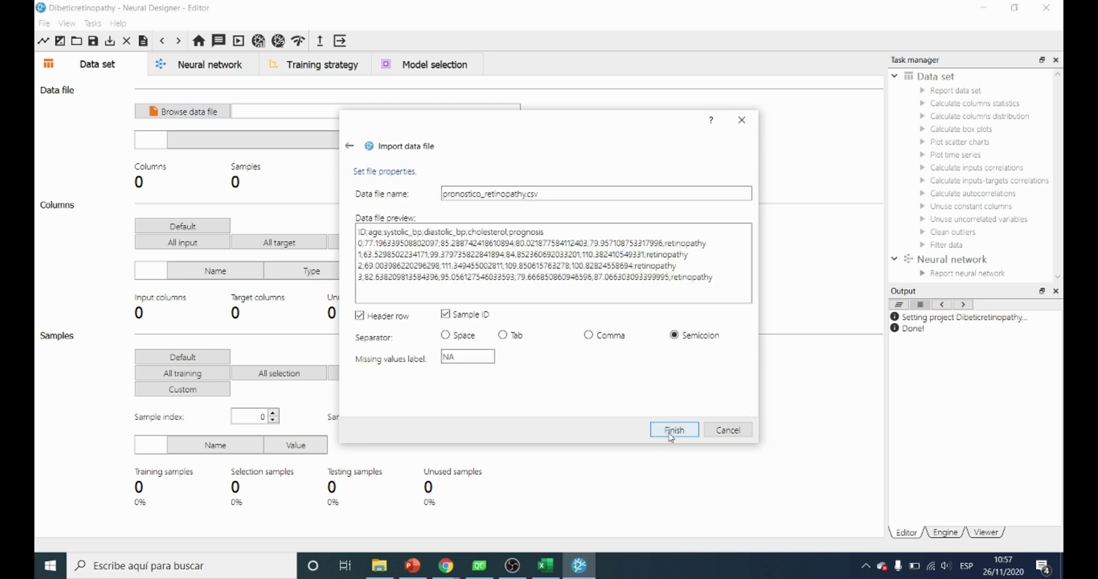
click(674, 430)
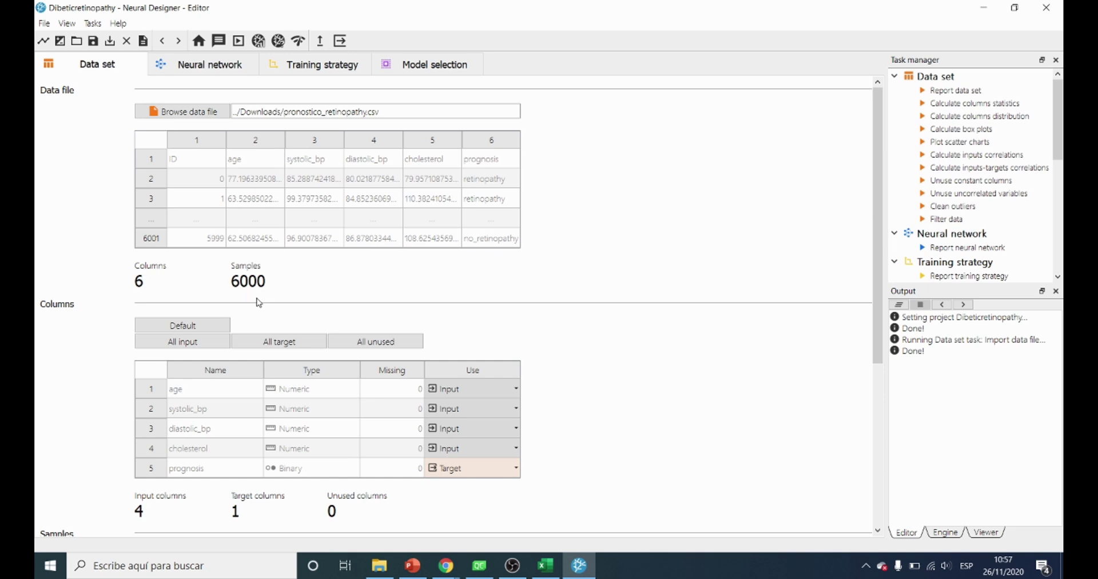
Keep age as an input and set the prognosis column's use to Target
scroll(420, 314, down, 3)
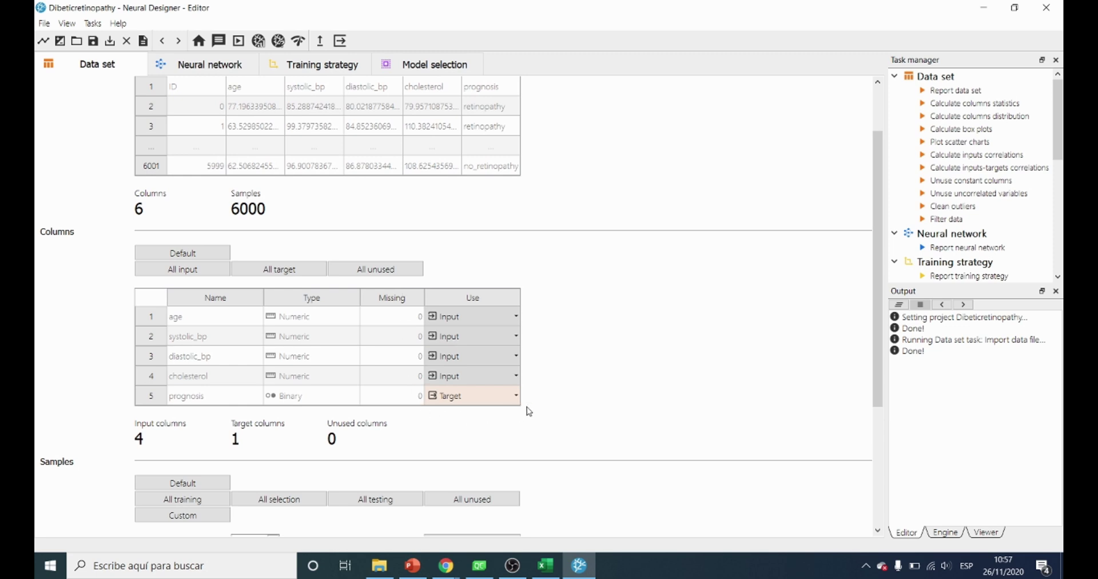
click(498, 316)
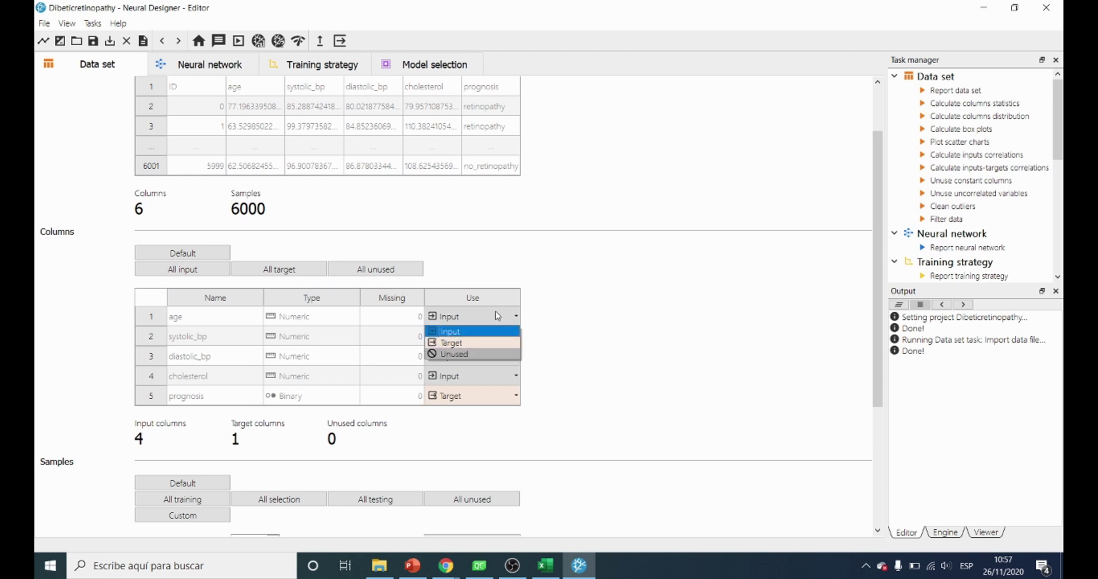
click(497, 316)
click(478, 394)
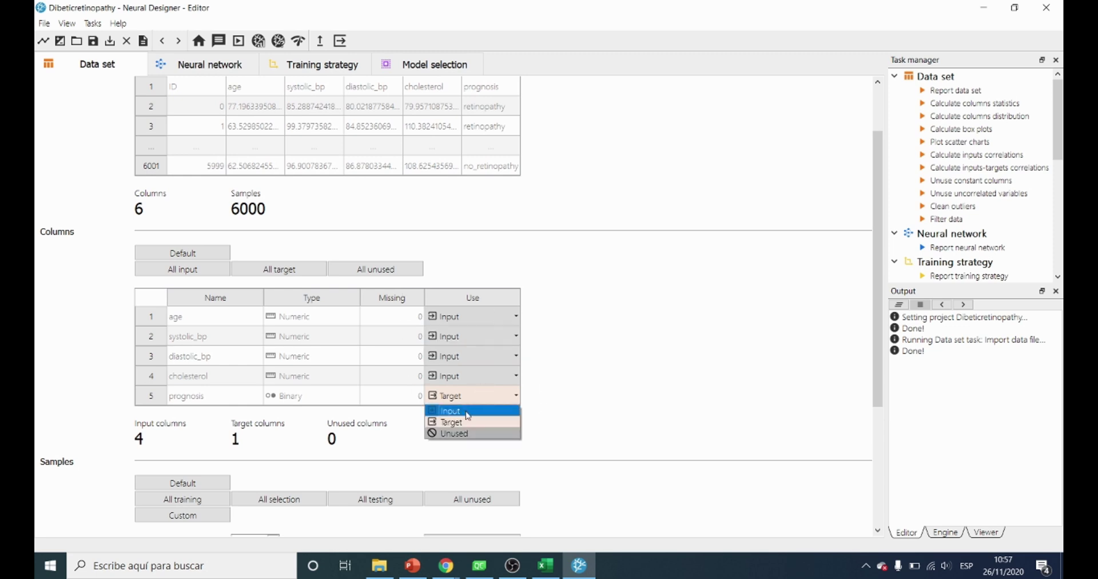
click(464, 421)
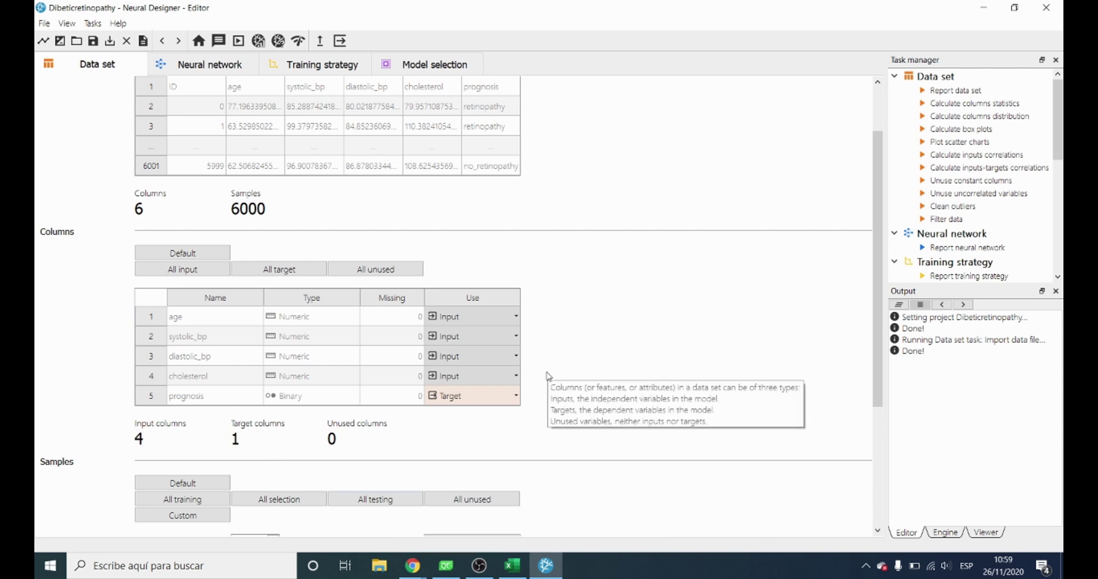
Calculate column distributions with 10 bins and review the histograms and prognosis pie chart
click(934, 84)
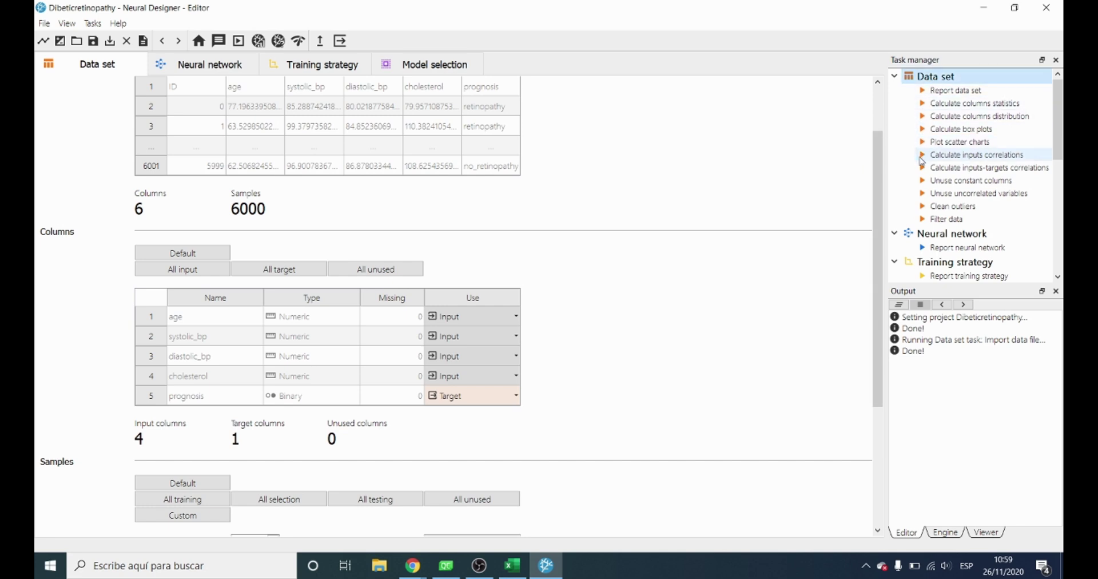
double_click(937, 118)
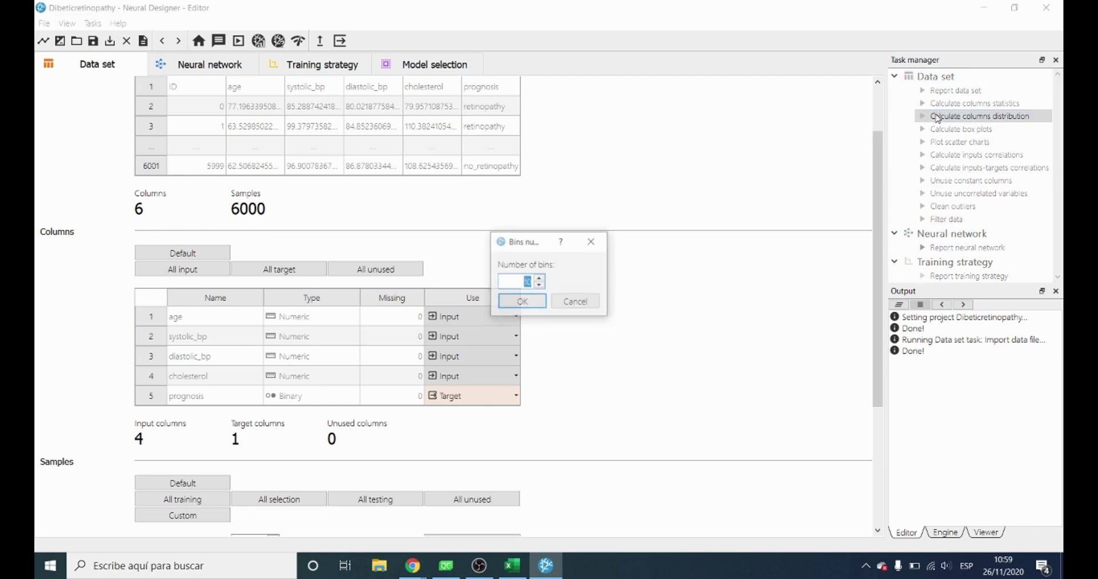
click(525, 303)
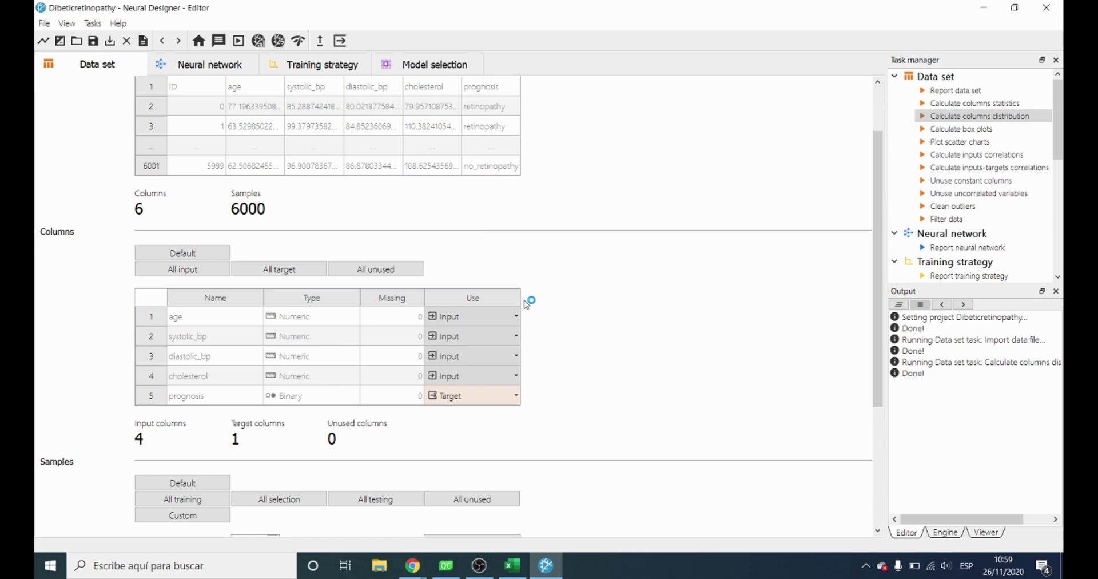
scroll(526, 305, down, 3)
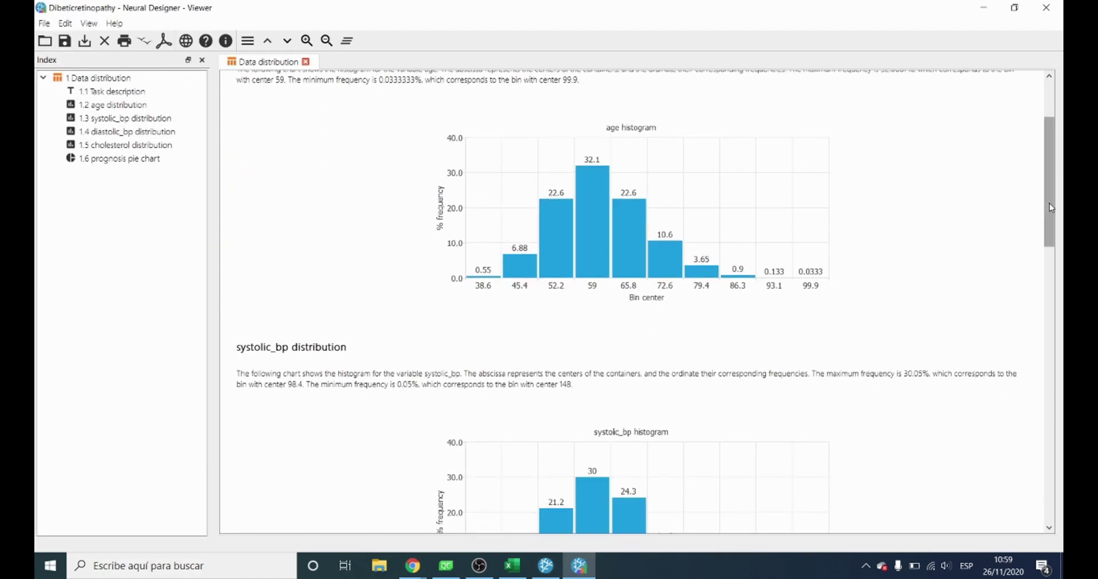
drag(1050, 207, 1055, 485)
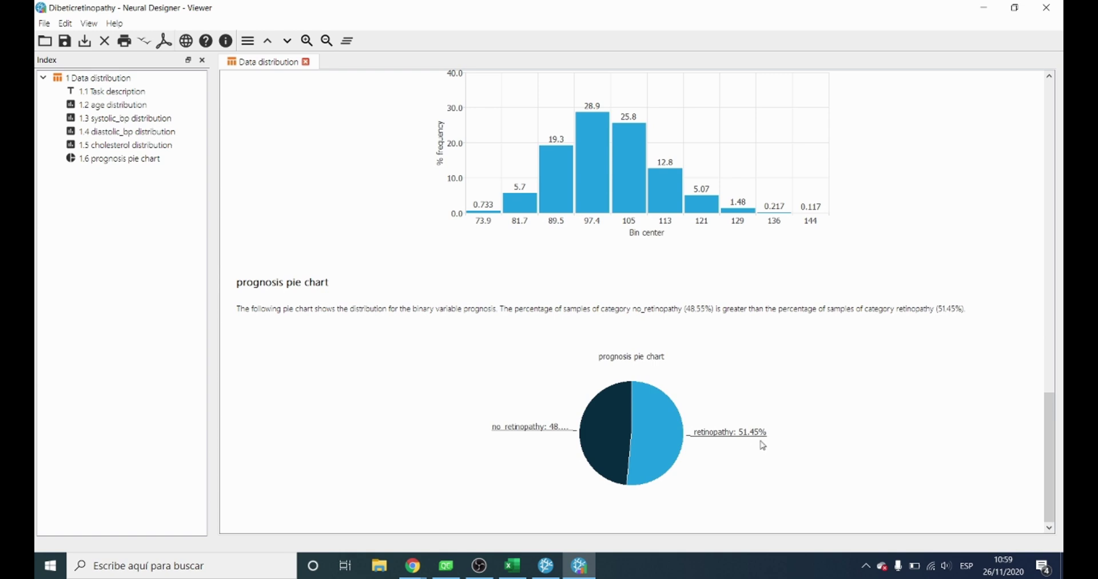
click(546, 566)
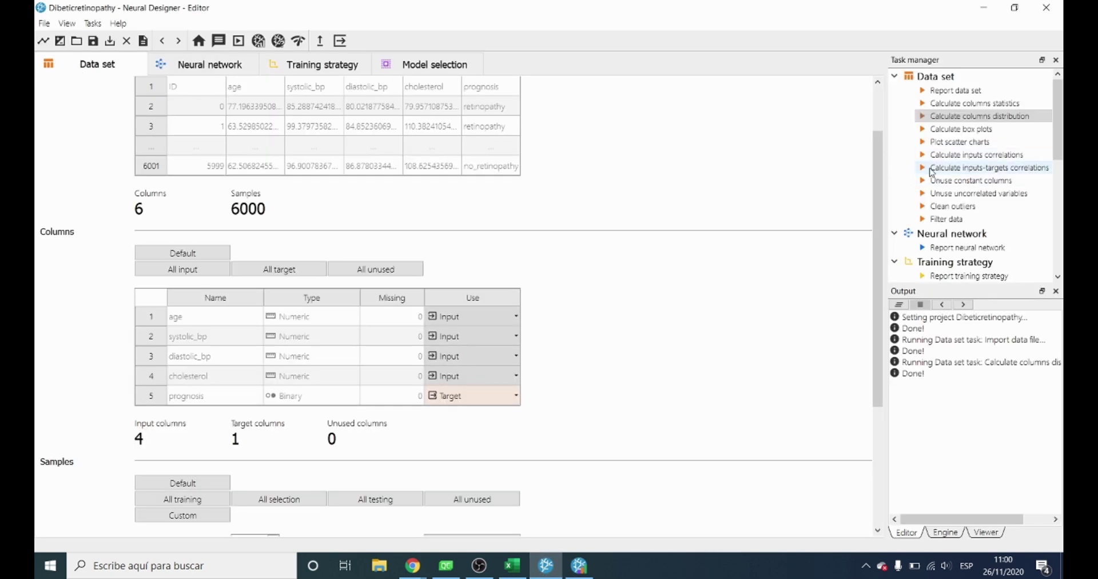
Run inputs-targets correlations and read age's top 0.381 and diastolic_bp's lowest 0.182
click(932, 171)
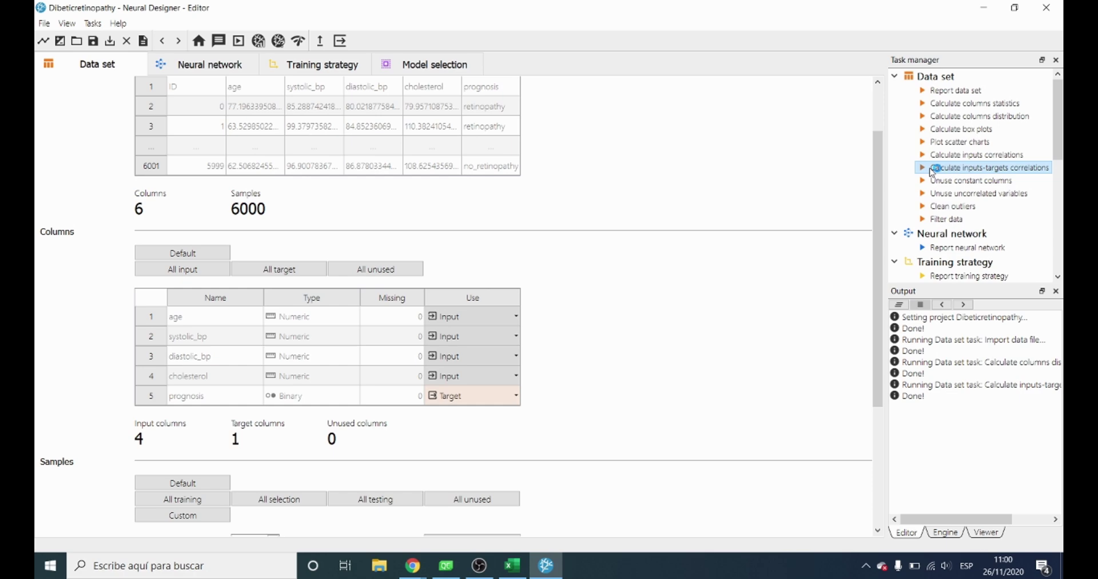
scroll(816, 329, down, 1)
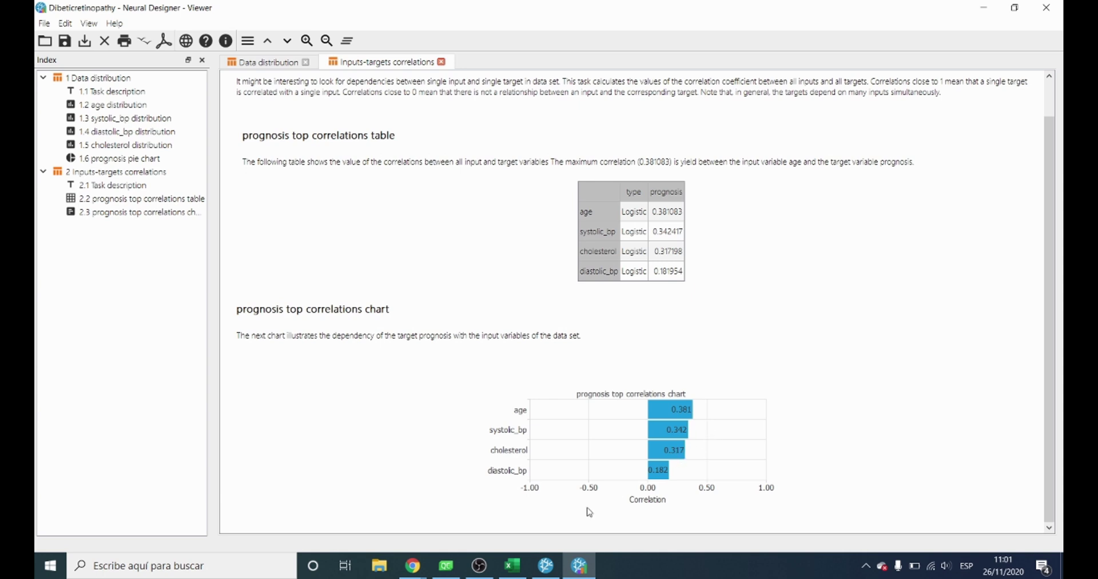
click(546, 567)
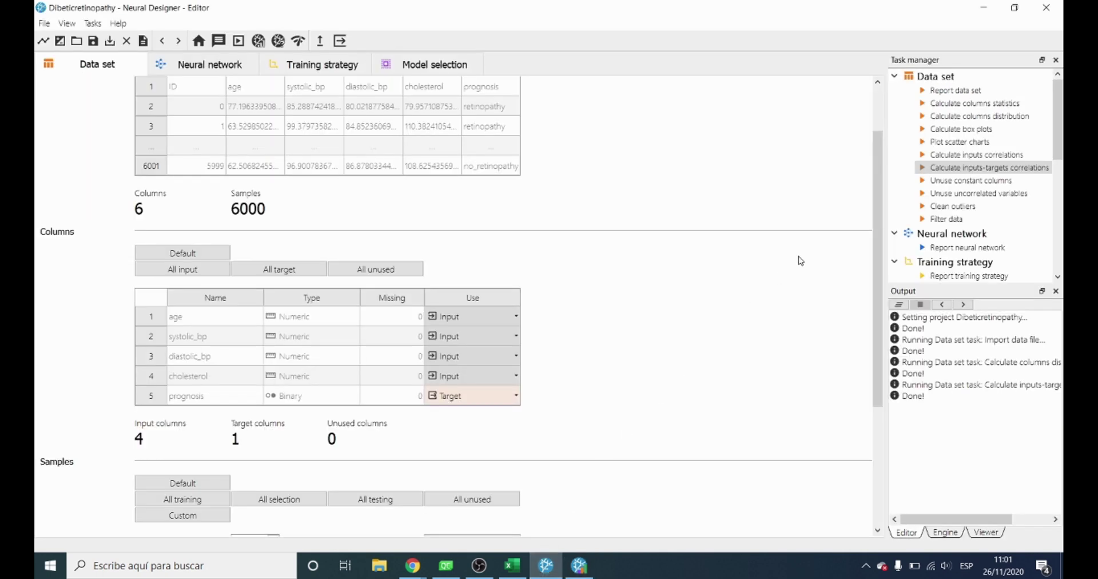
Replace the network's perceptron layer with a 3-neuron Logistic-activation layer
click(924, 235)
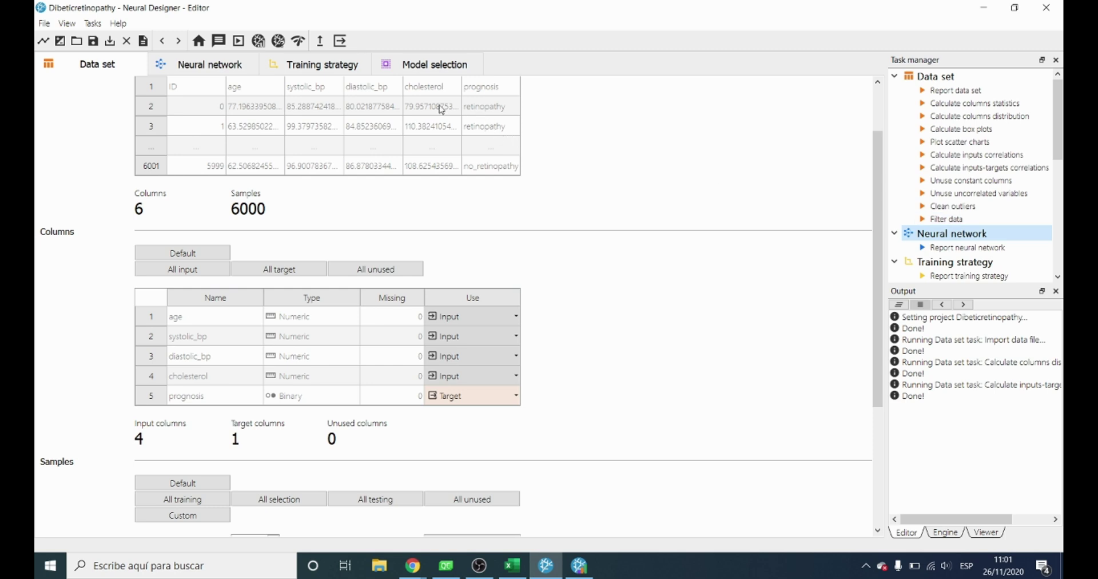
click(229, 71)
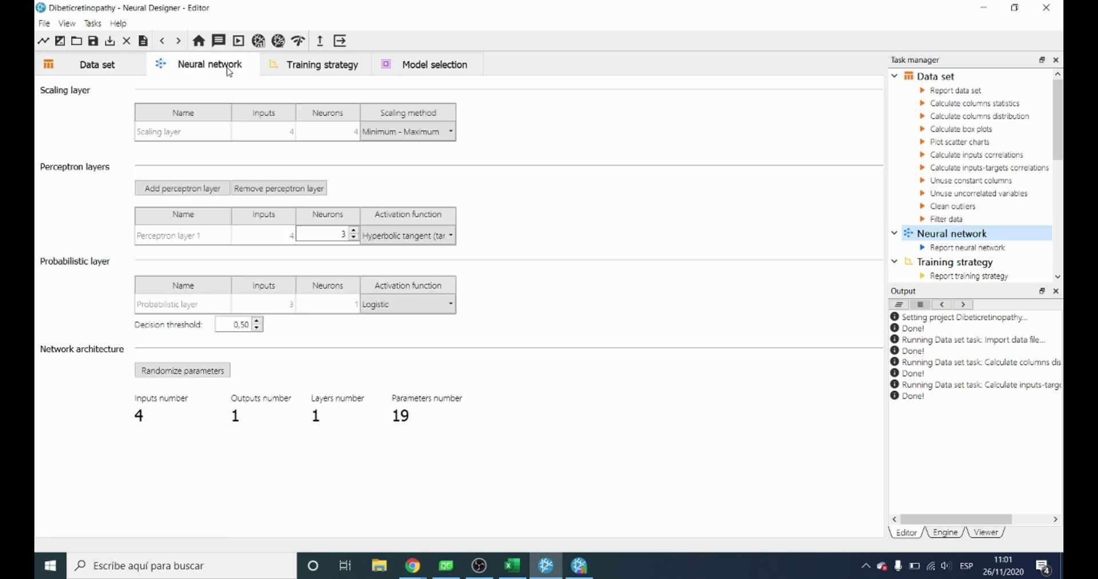
click(267, 192)
click(183, 190)
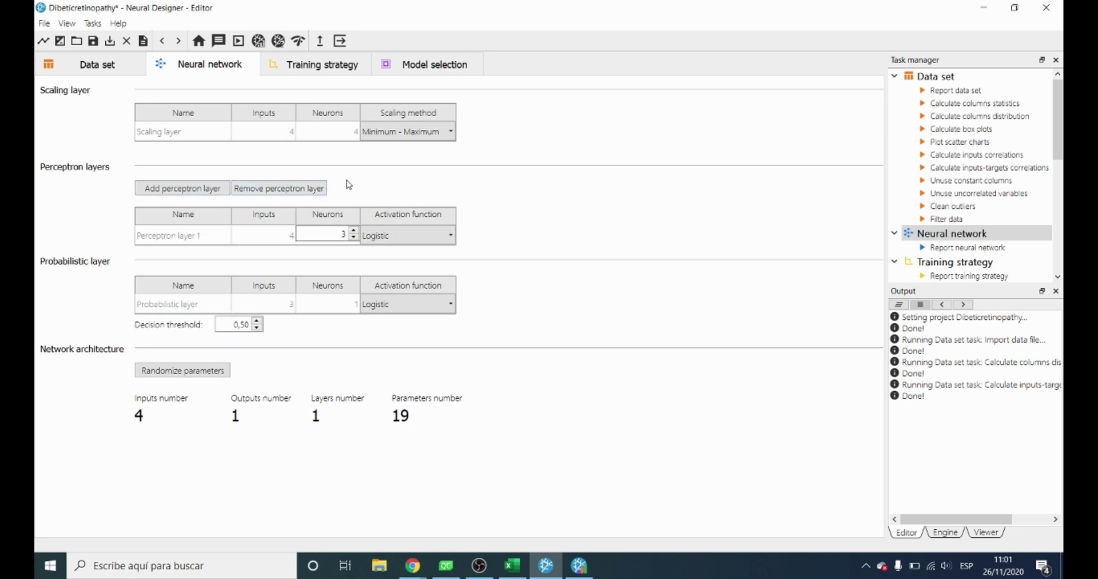
Generate the neural network report and scroll to its 4-input, 3-neuron architecture graph
double_click(991, 251)
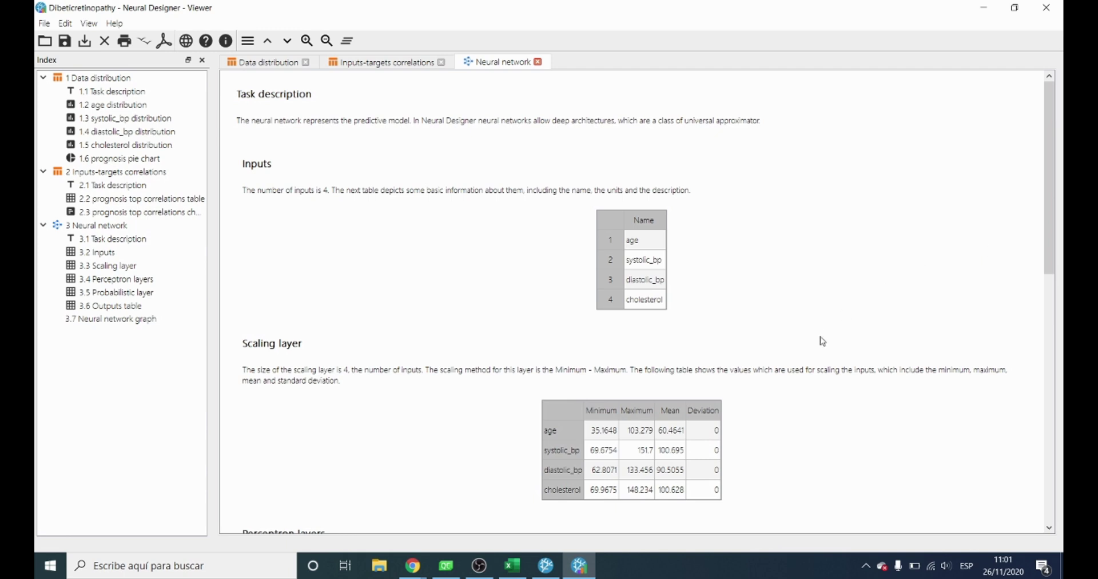
scroll(821, 338, down, 4)
scroll(822, 341, down, 5)
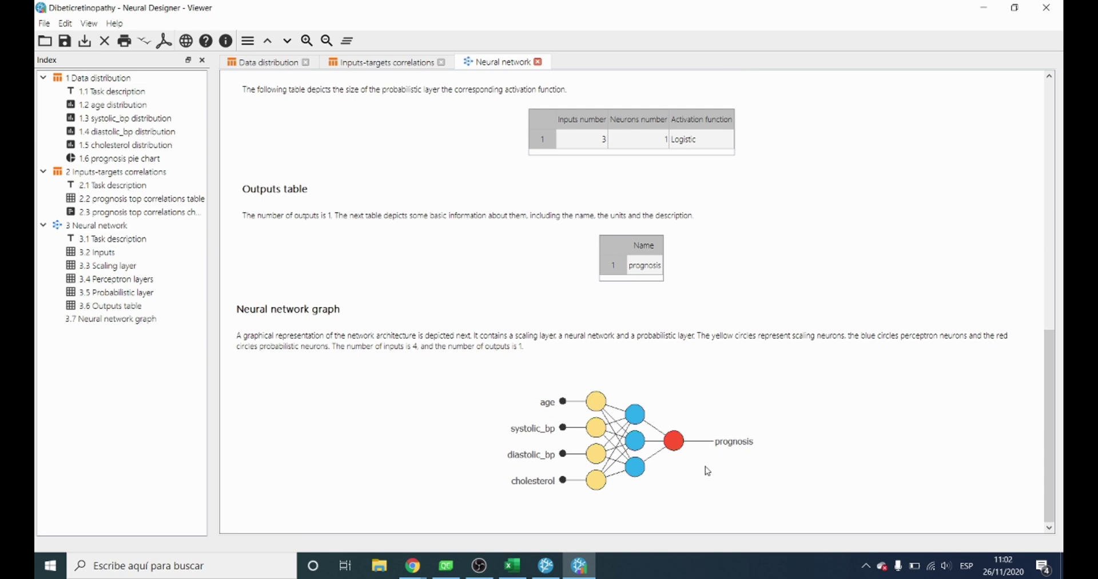
Train the network with Quasi-Newton and review results: 57 epochs, training error 0.703, selection 0.66
click(544, 574)
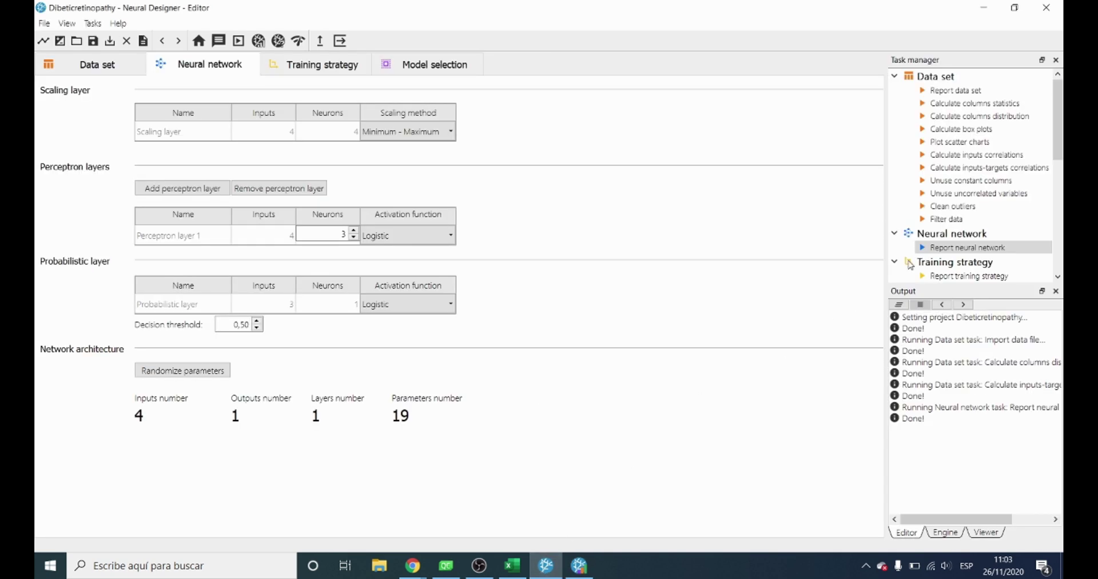
scroll(966, 229, down, 2)
scroll(965, 226, down, 2)
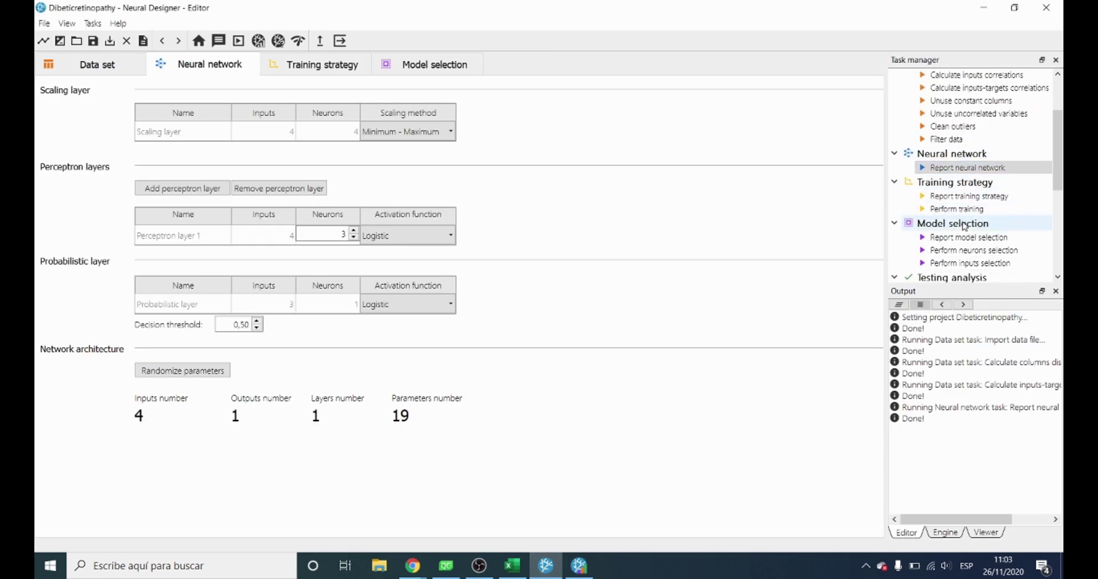
click(937, 182)
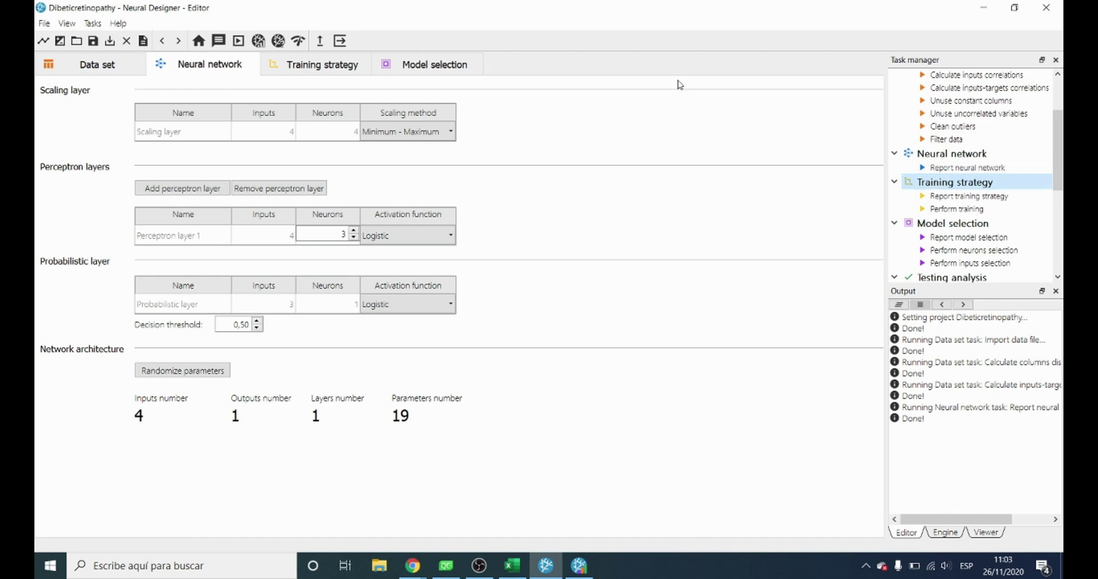
click(286, 66)
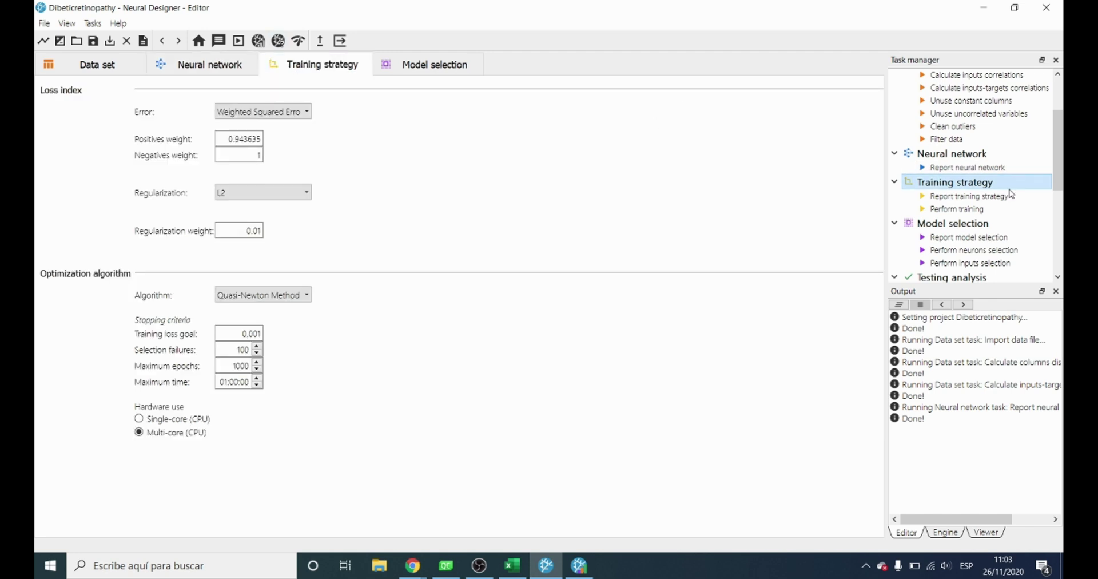
double_click(975, 211)
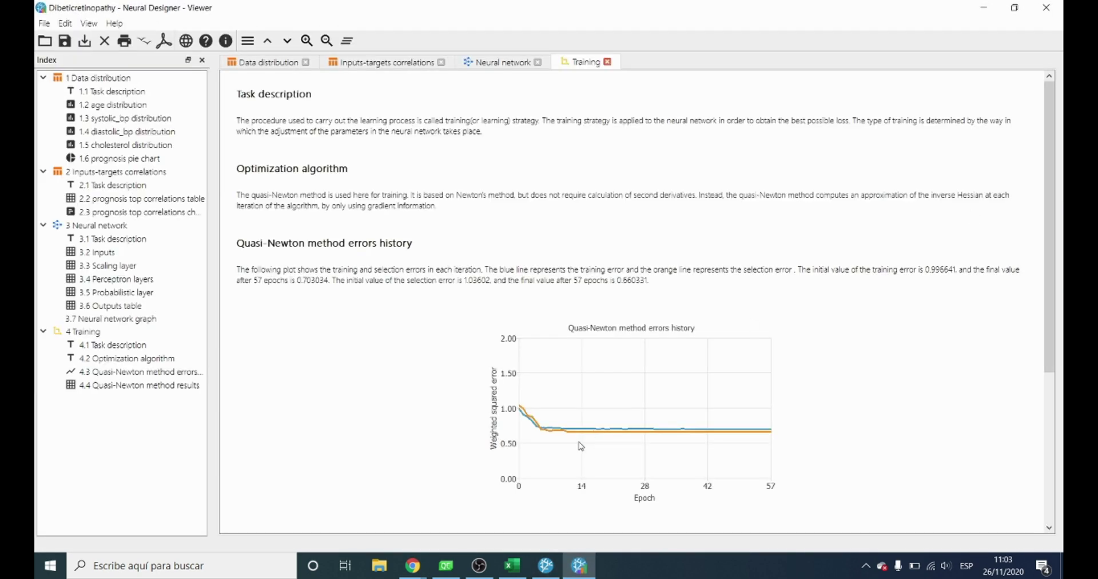
scroll(724, 436, down, 5)
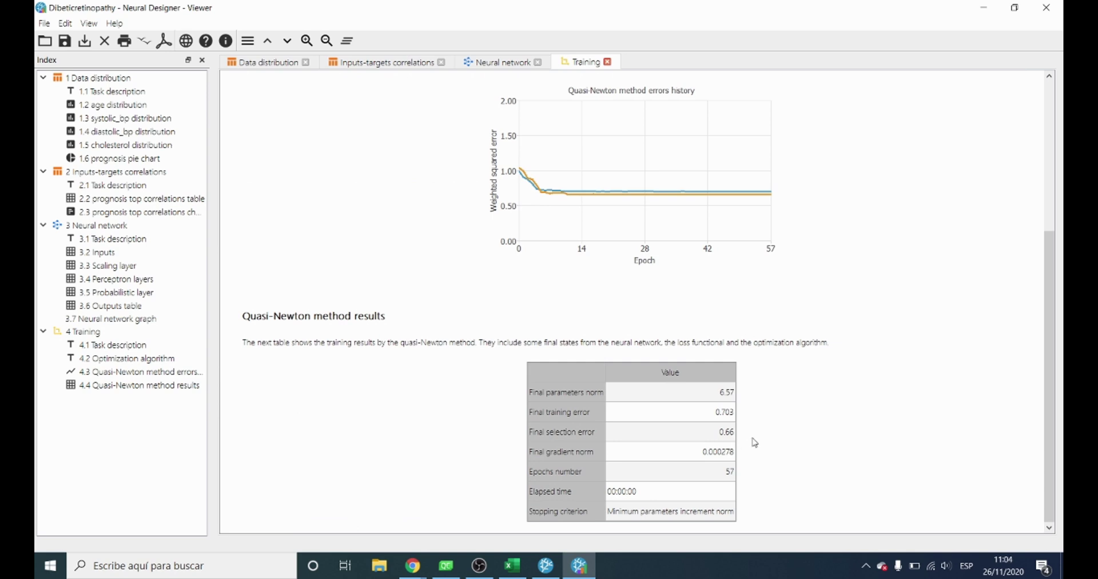
Select the Calculate ROC curve task under Testing analysis in the Task manager
click(546, 565)
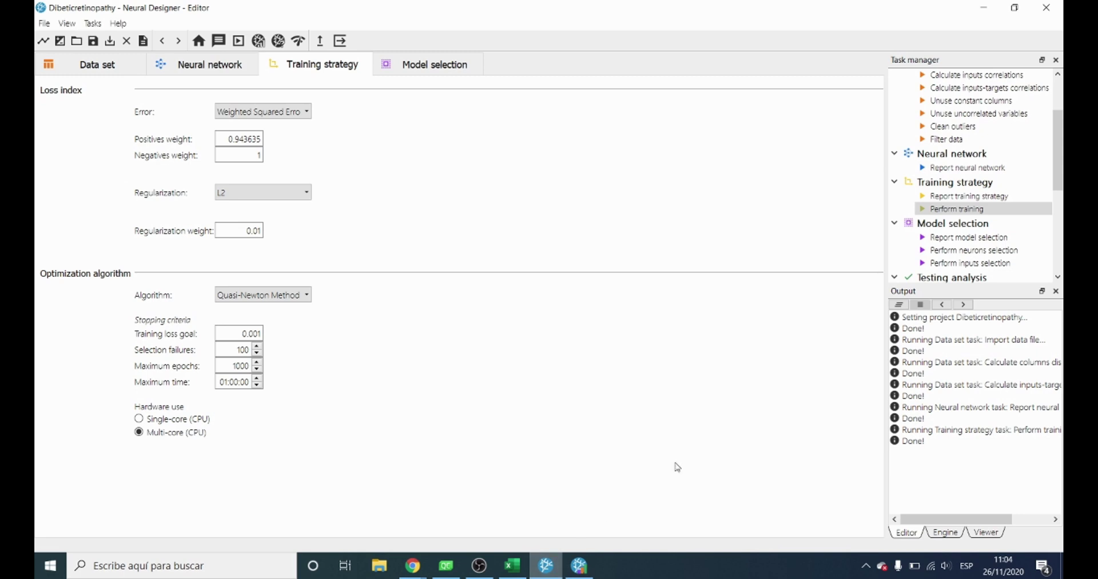
scroll(927, 269, down, 7)
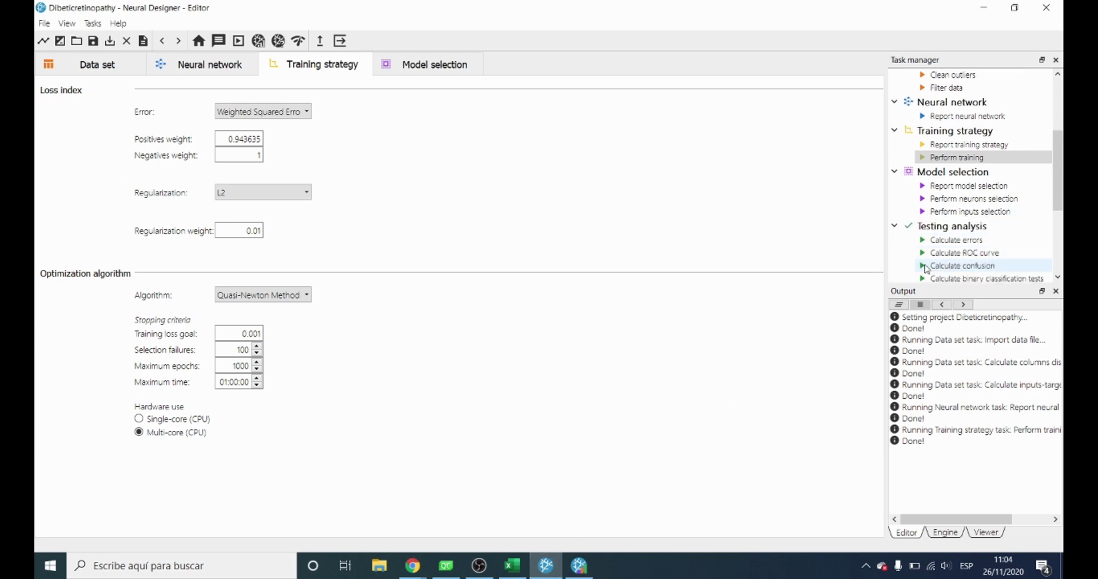
scroll(926, 268, down, 2)
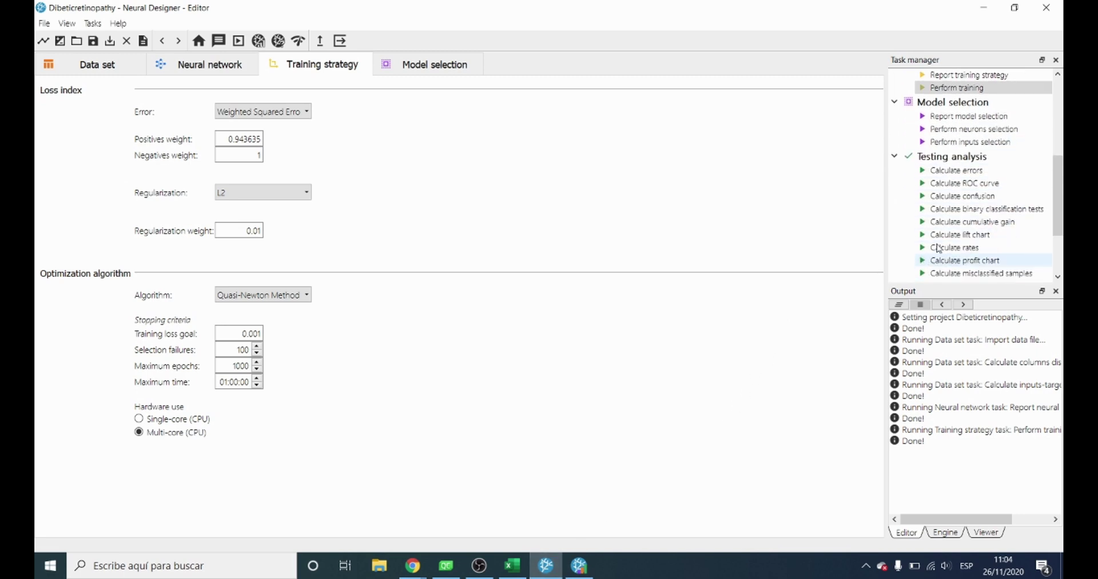
click(980, 159)
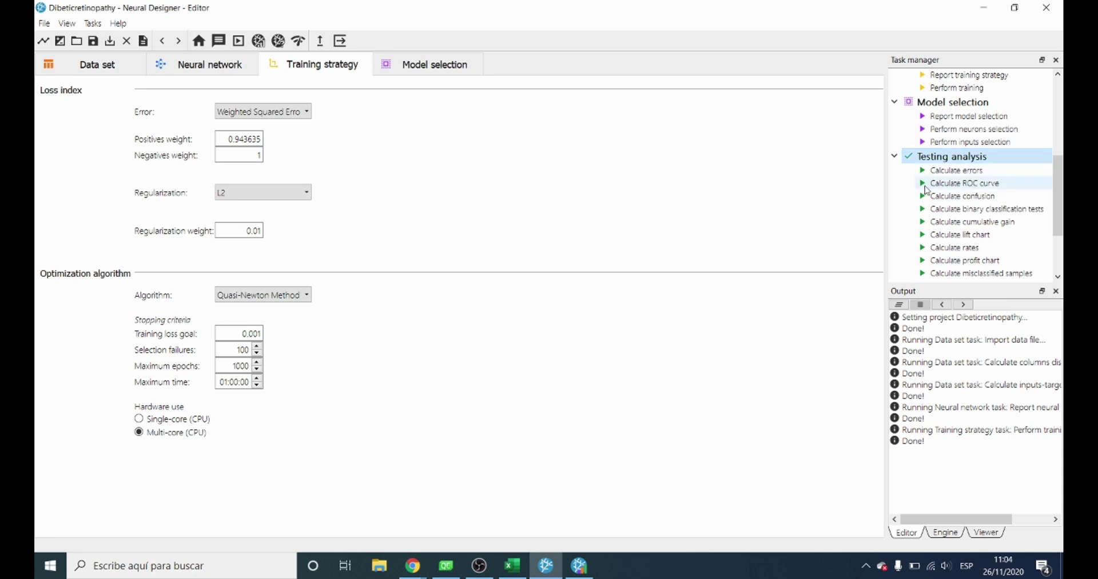
click(956, 184)
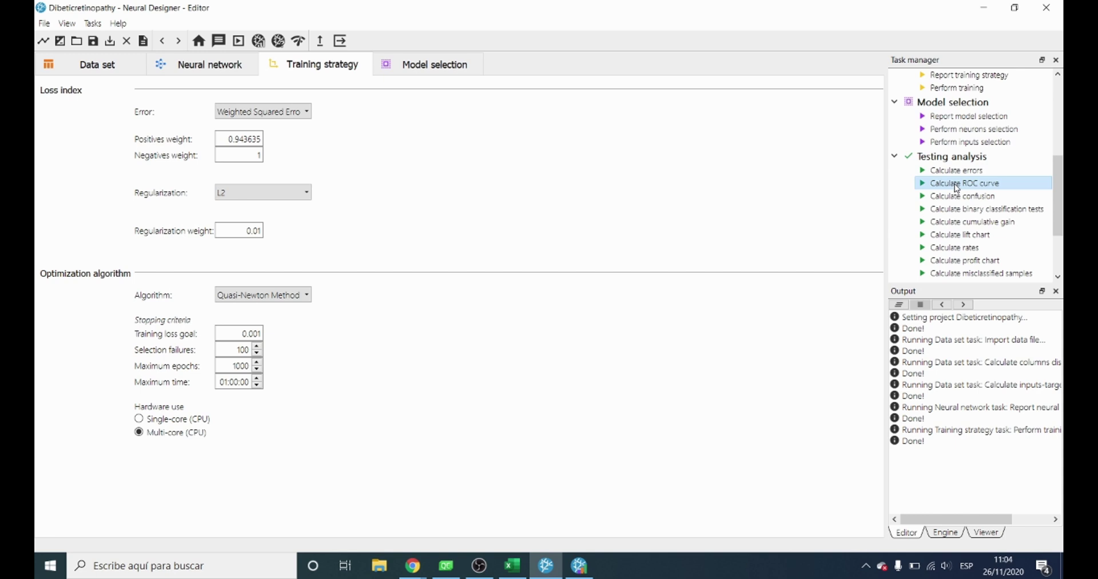
Calculate the ROC curve, review its area under curve of 0.82442, and return to the editor
double_click(956, 185)
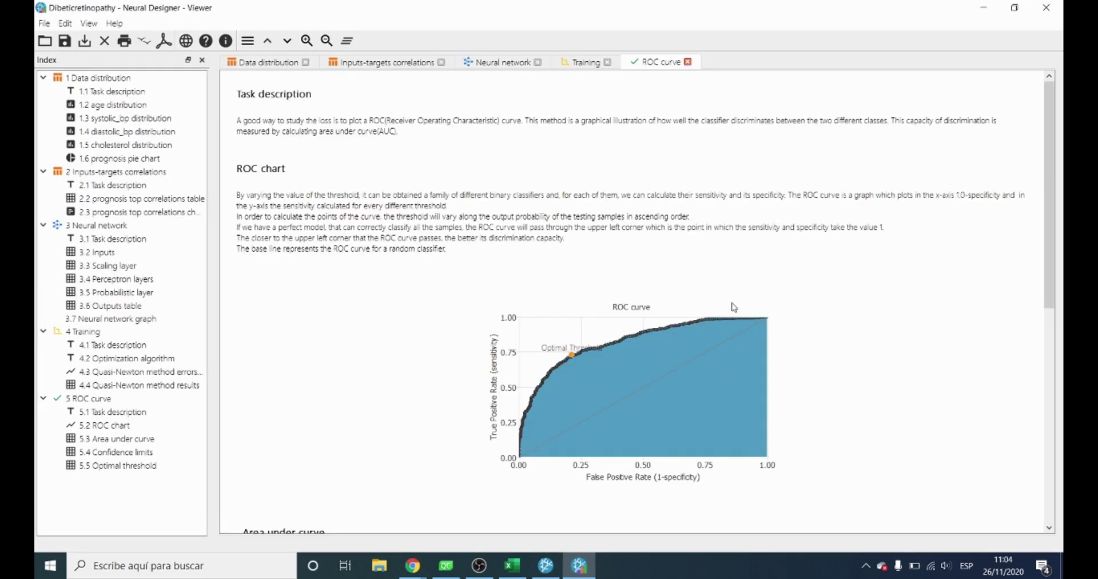
scroll(730, 306, down, 4)
scroll(734, 307, down, 2)
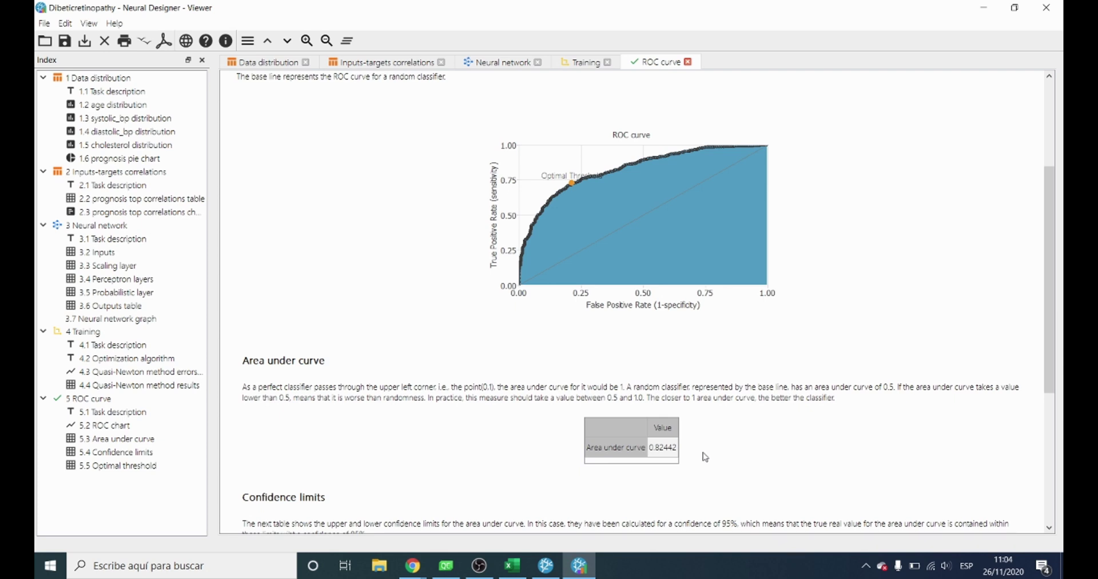
click(550, 573)
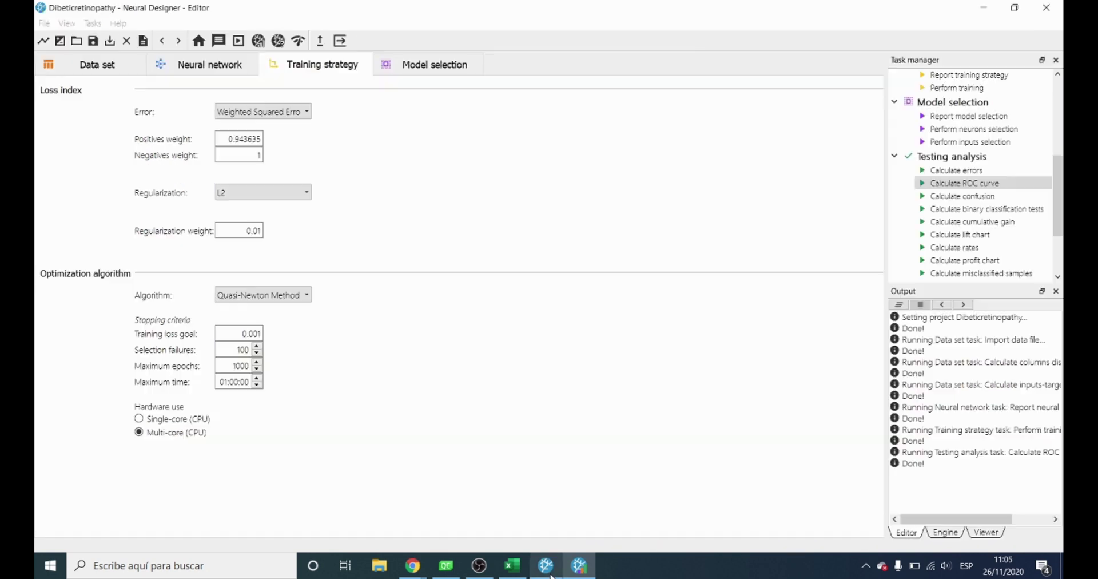
Run Calculate confusion, review the 435/169/137/459 confusion table (74% correct), and return to the editor
click(941, 197)
double_click(942, 197)
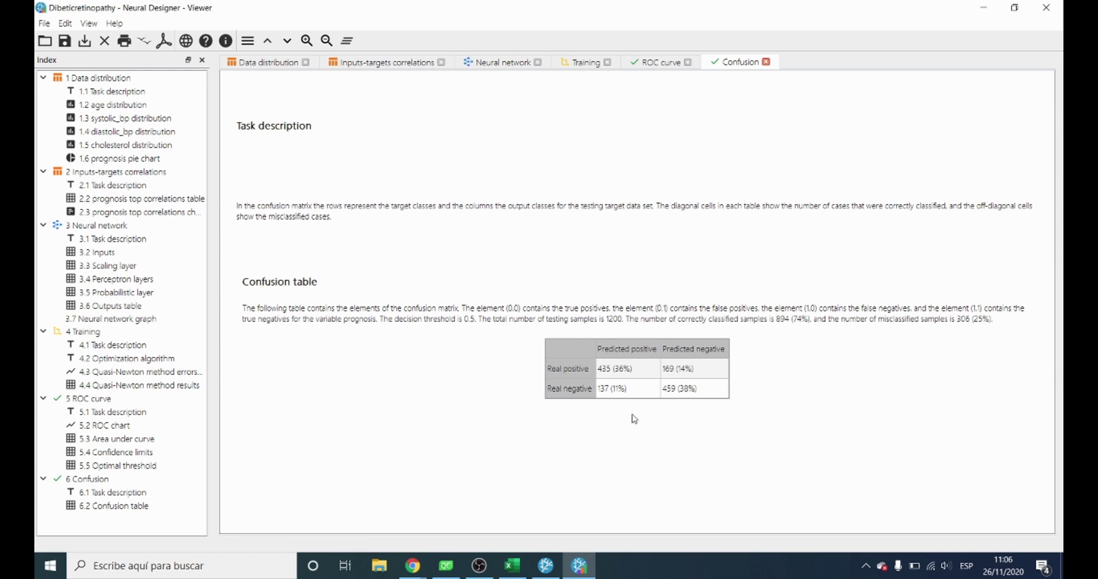
key(alt+Tab)
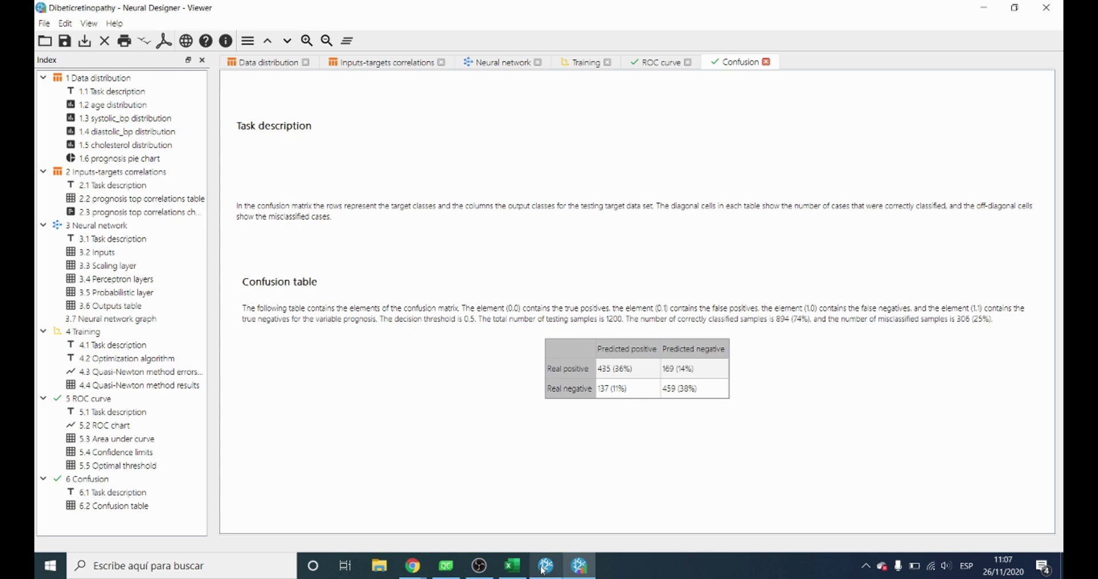
Start Calculate outputs under Model deployment and enlarge the Inputs dialog
scroll(987, 223, down, 3)
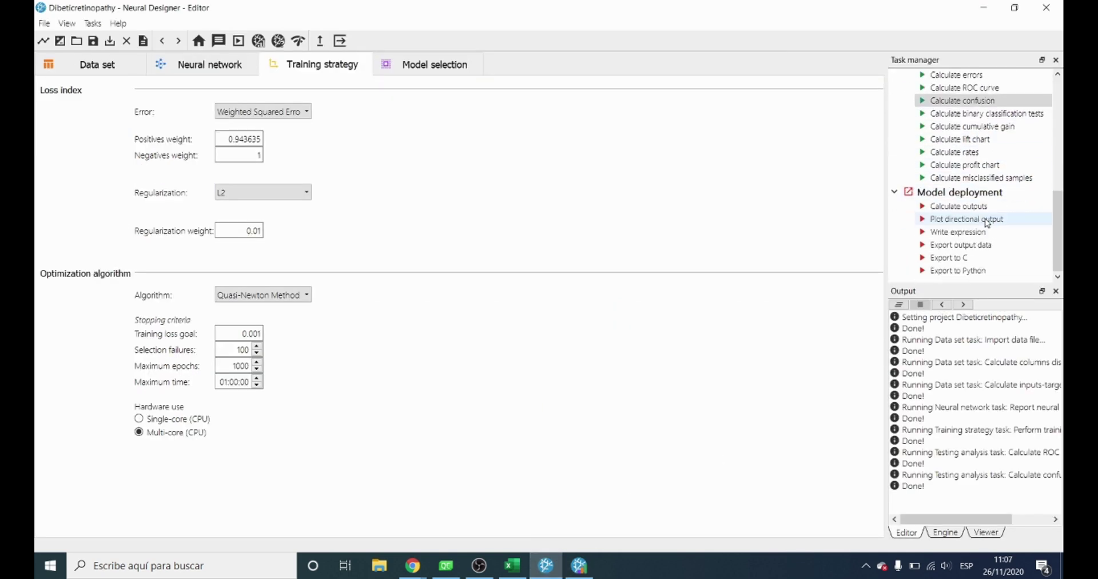
click(977, 194)
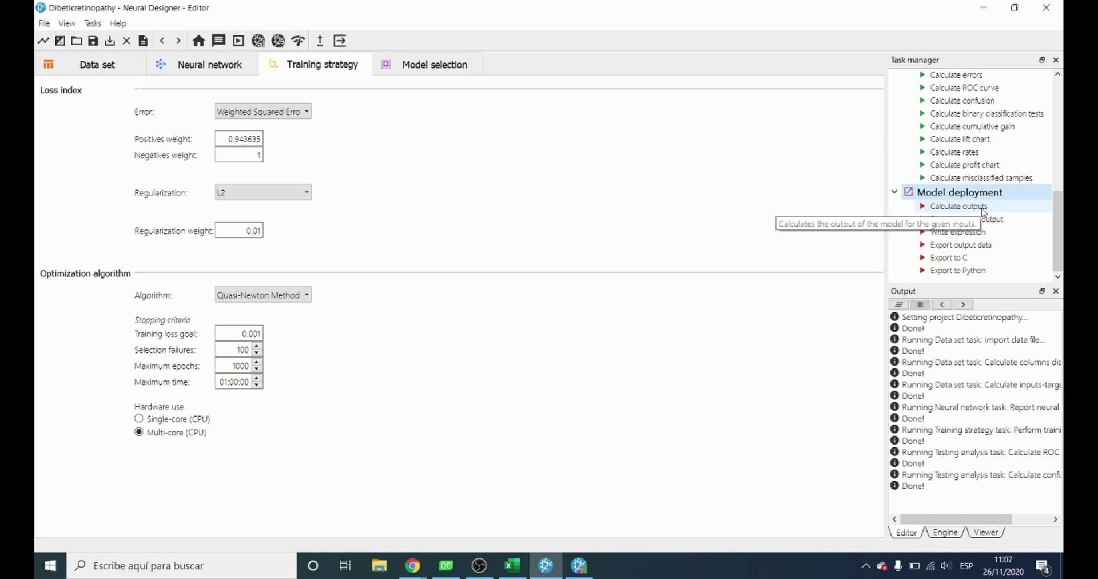
double_click(983, 207)
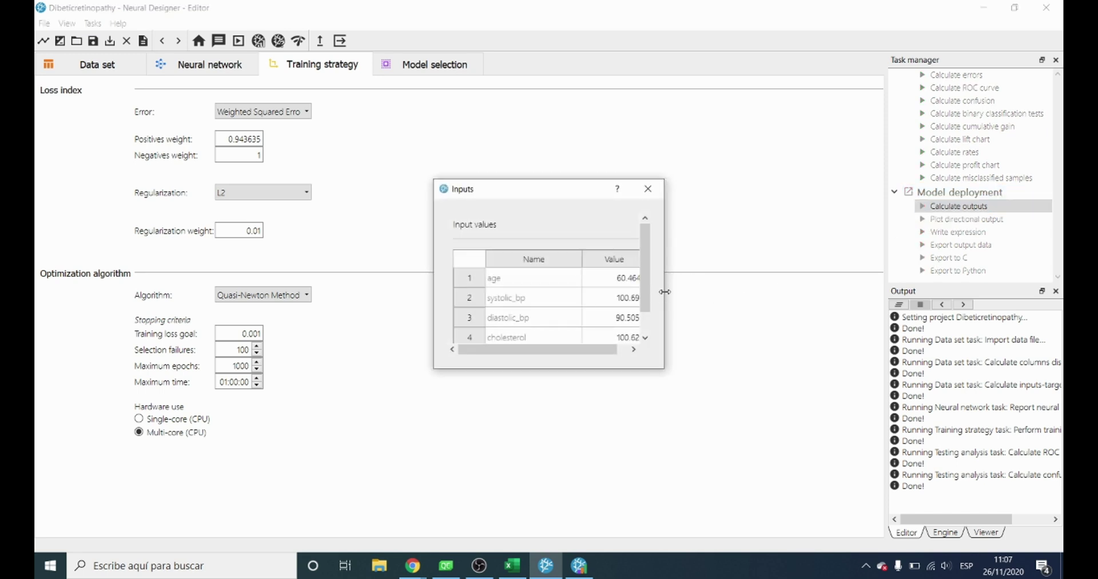
drag(660, 296, 721, 290)
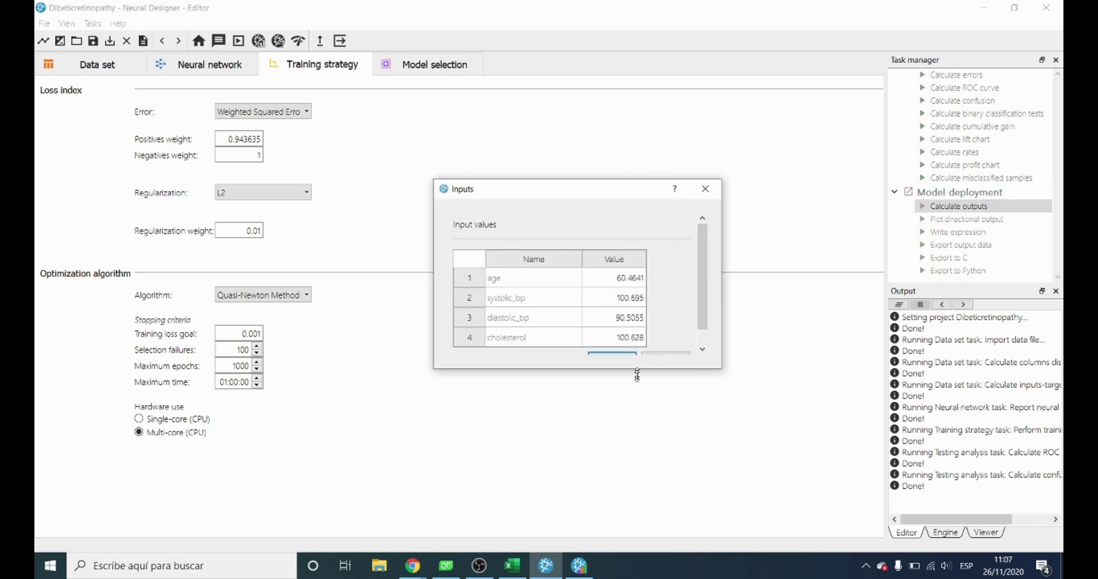
drag(637, 374, 638, 398)
Enter age 80, systolic_bp 130, diastolic_bp 80 and cholesterol 220, then calculate the outputs
double_click(607, 277)
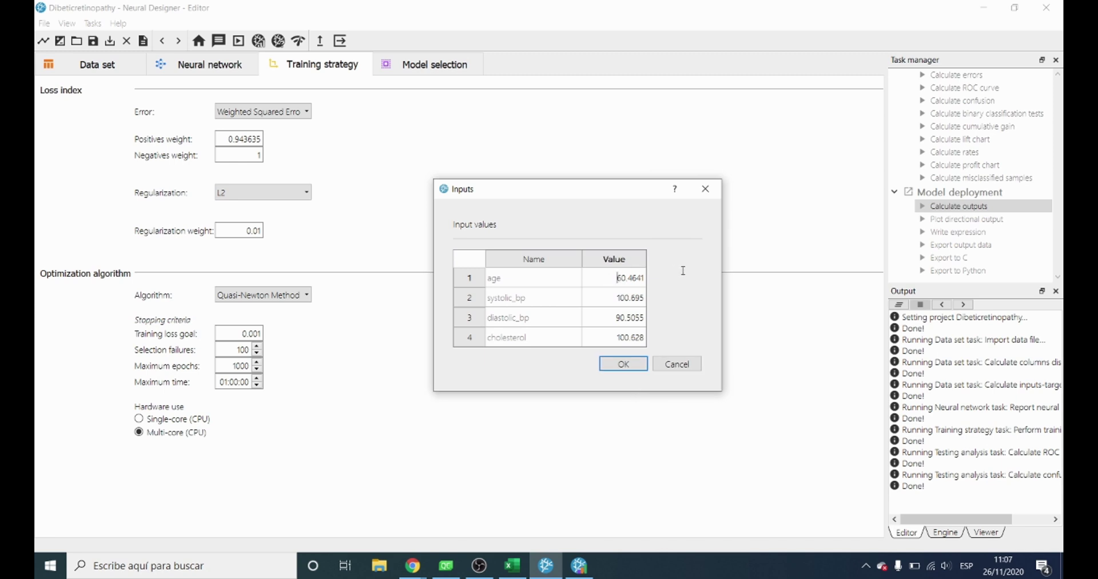
double_click(632, 277)
text(80)
double_click(611, 303)
text(130)
double_click(615, 315)
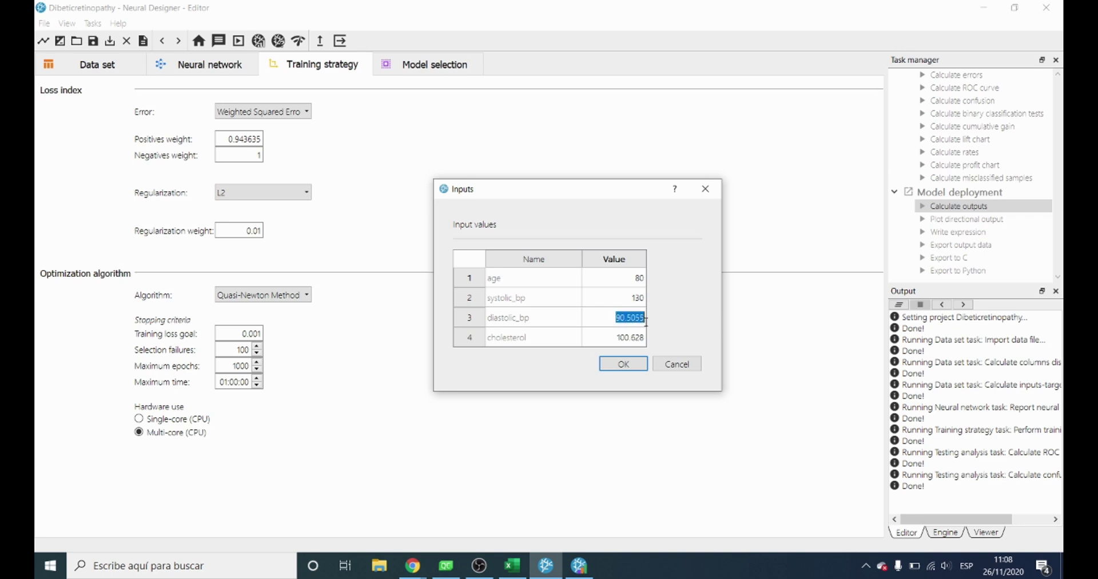
text(80)
double_click(612, 338)
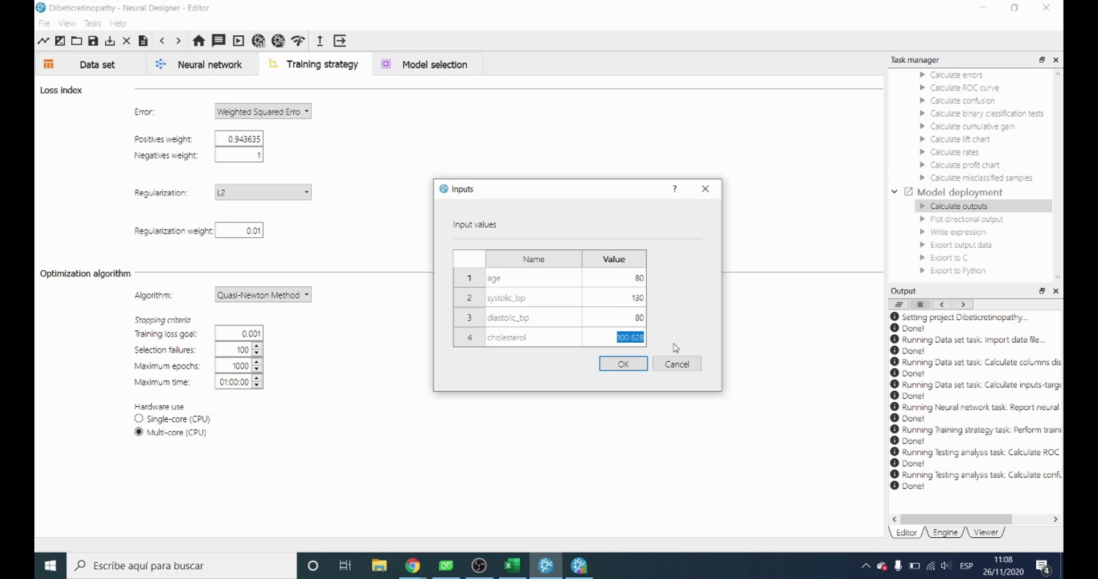
text(220)
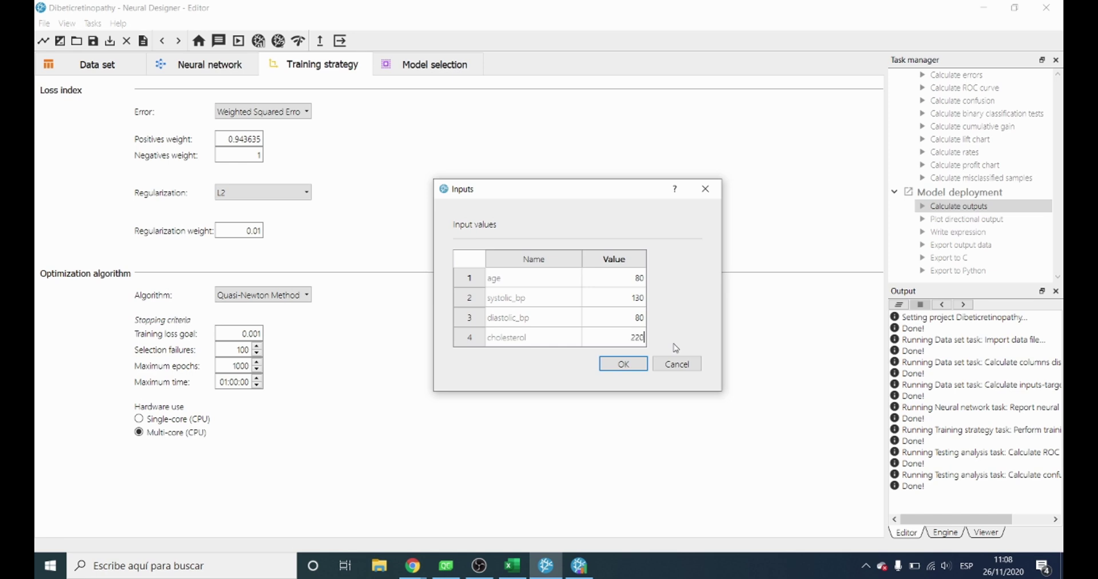
click(637, 362)
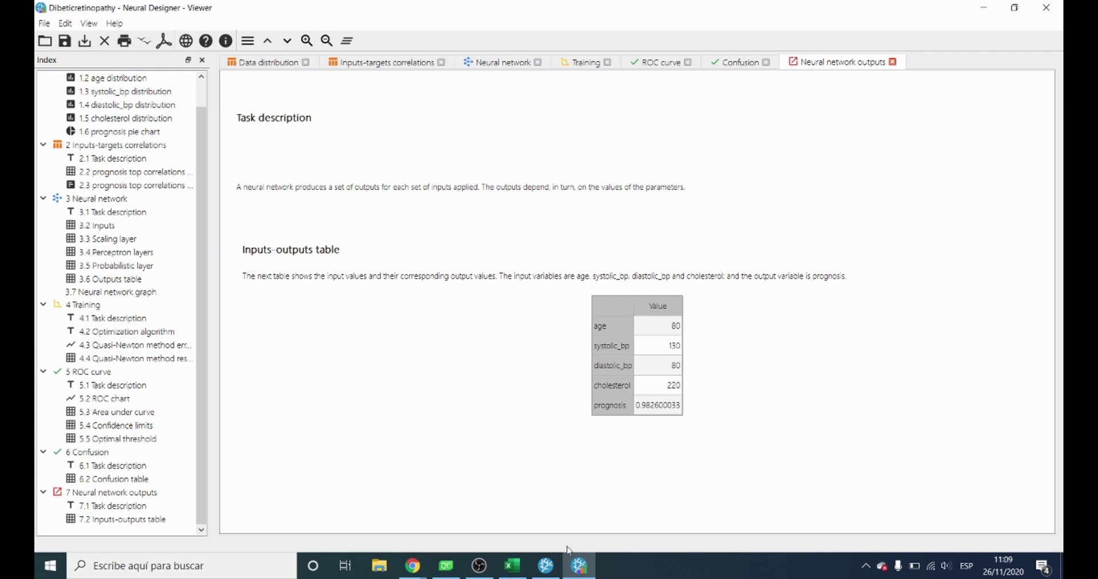
After checking the 0.982600033 prognosis, return to the editor and run Write expression
click(545, 565)
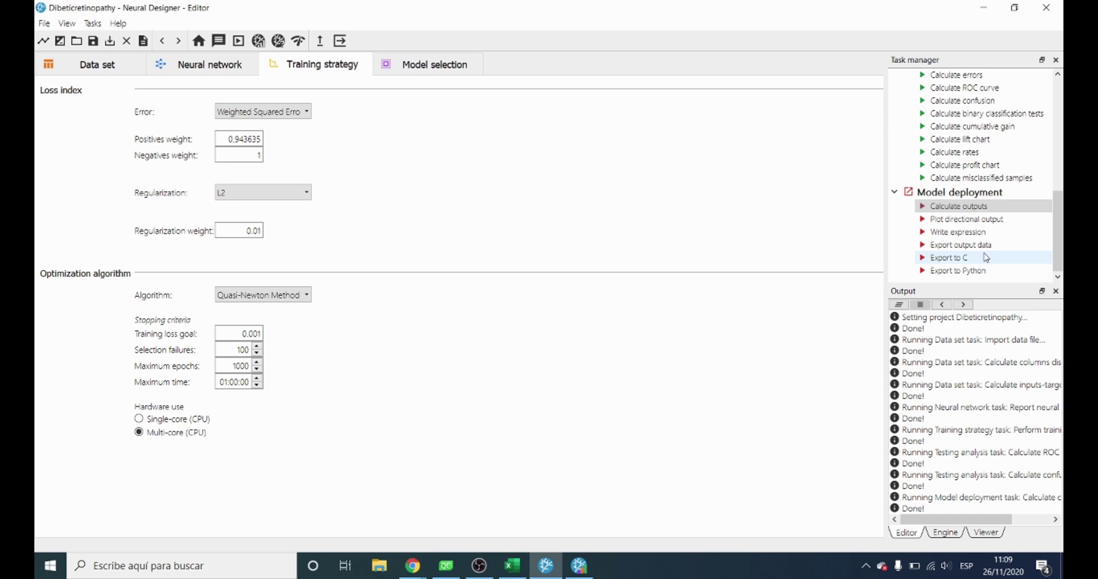
double_click(984, 234)
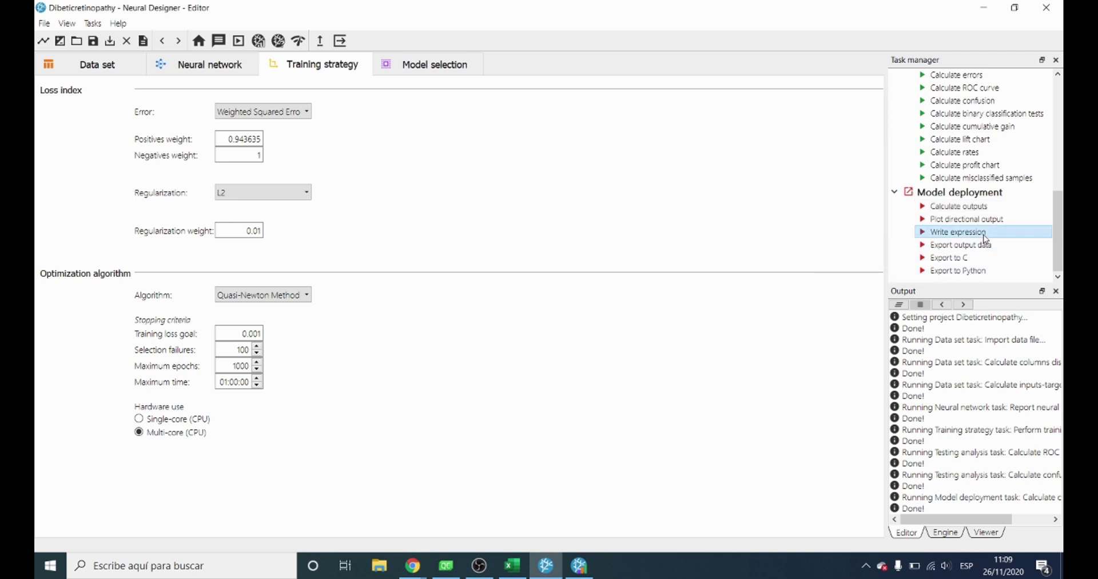